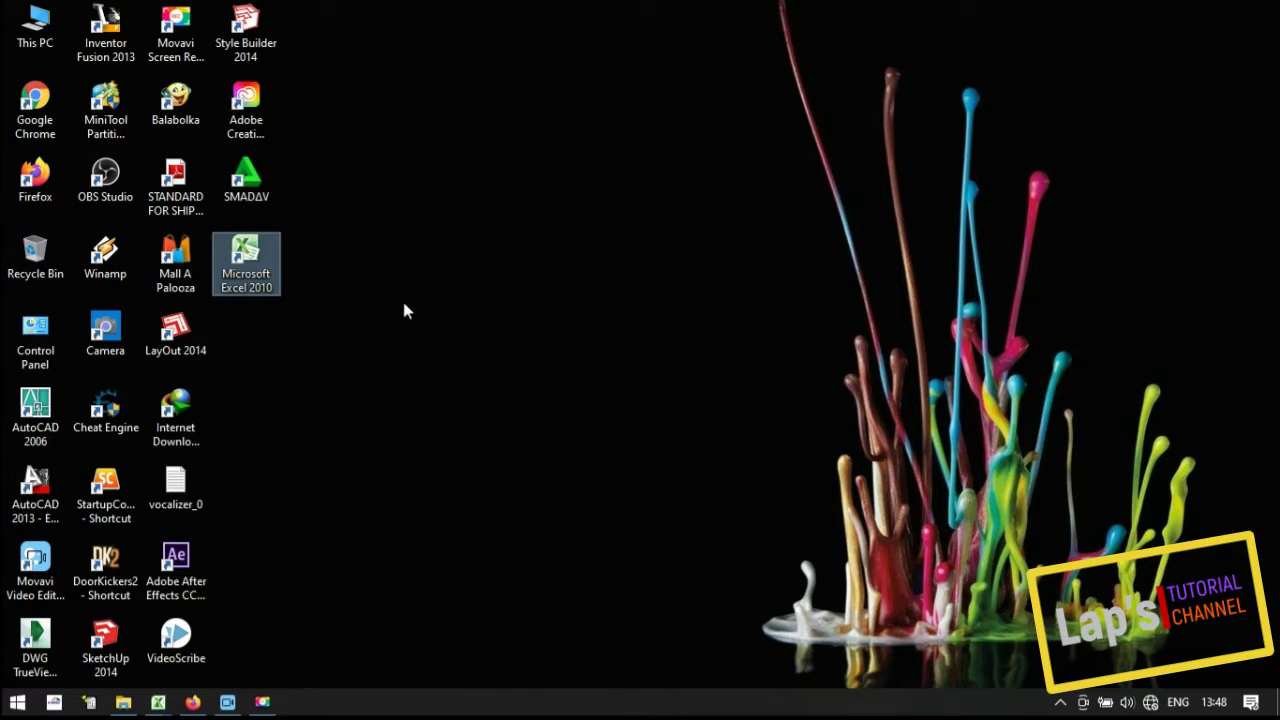
- Open Microsoft Excel 2010 with a blank workbook and maximize its window
key(Return)
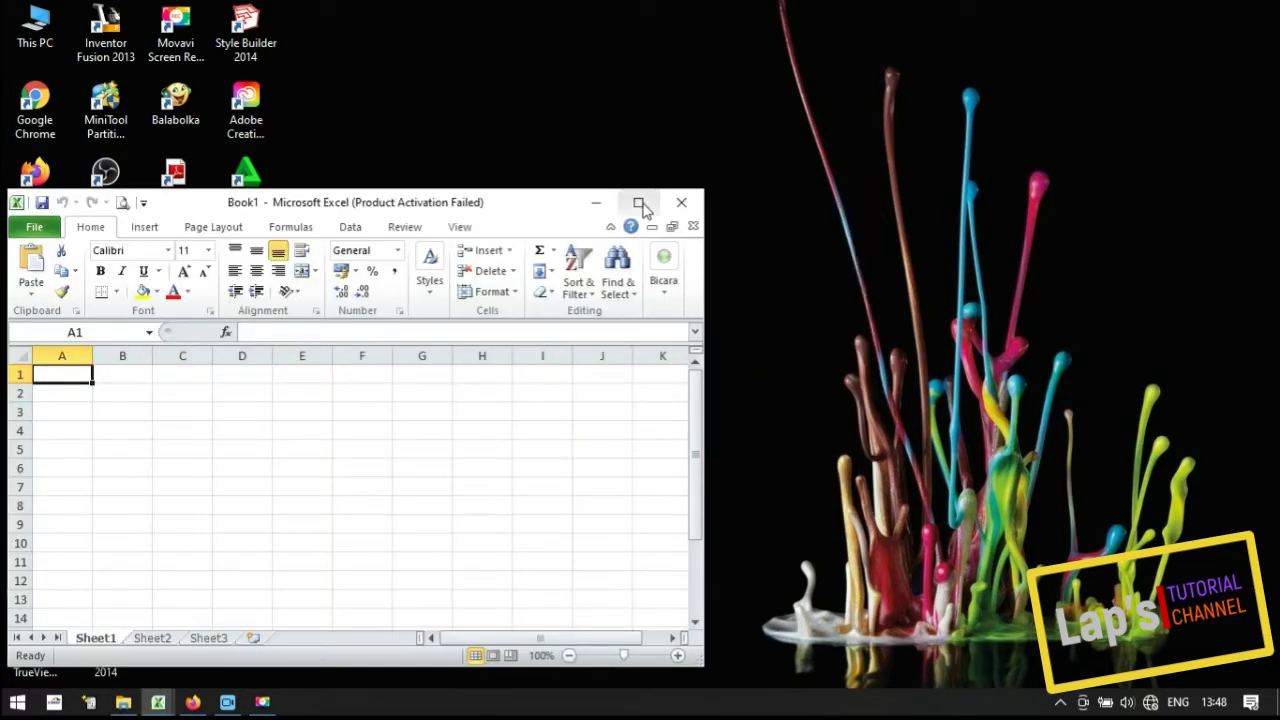
click(639, 204)
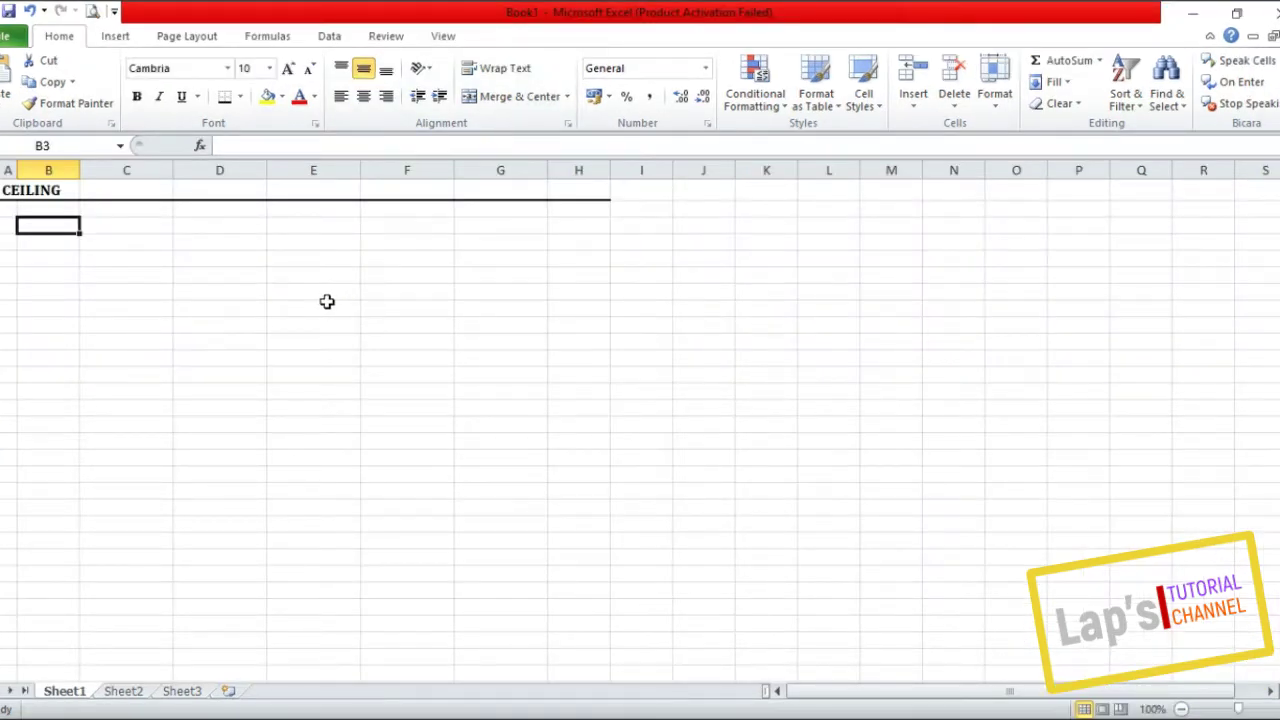
- Enter the bold heading "CONTOH - 1" in B3 and underline it with a bottom border across B3:H3
key(ctrl+b)
text(CONTOH - 1)
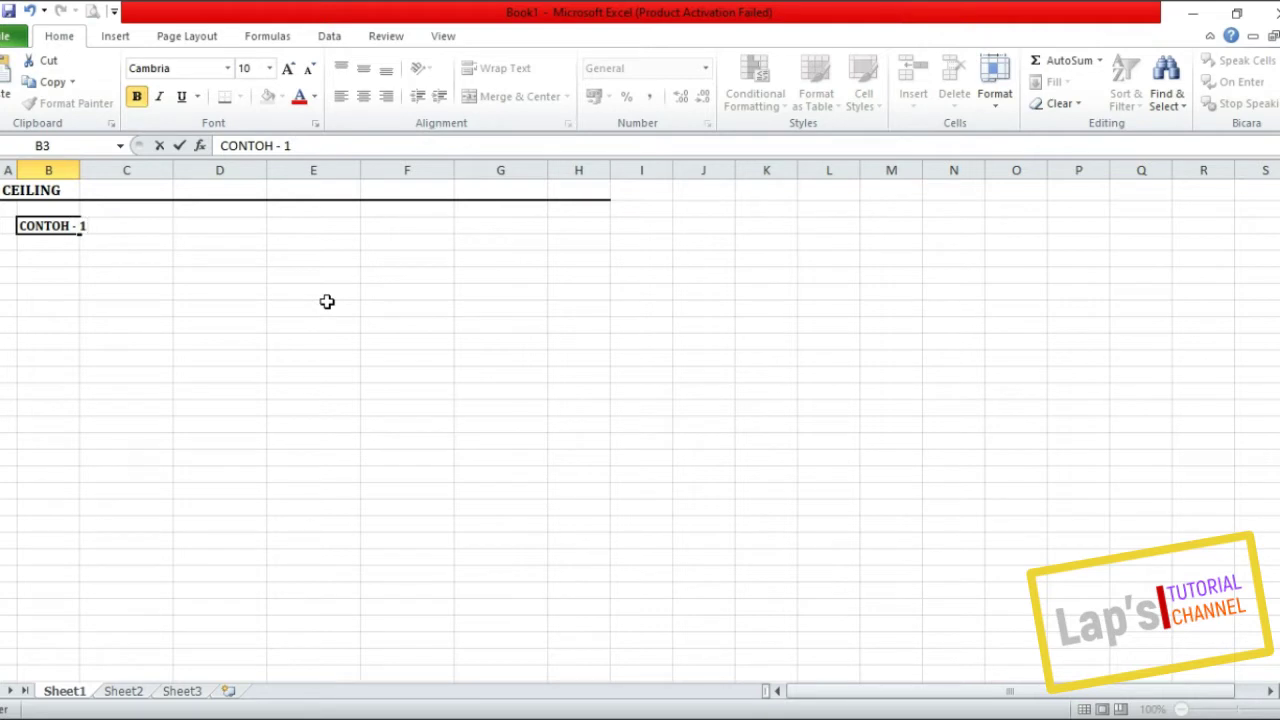
key(ctrl+Return)
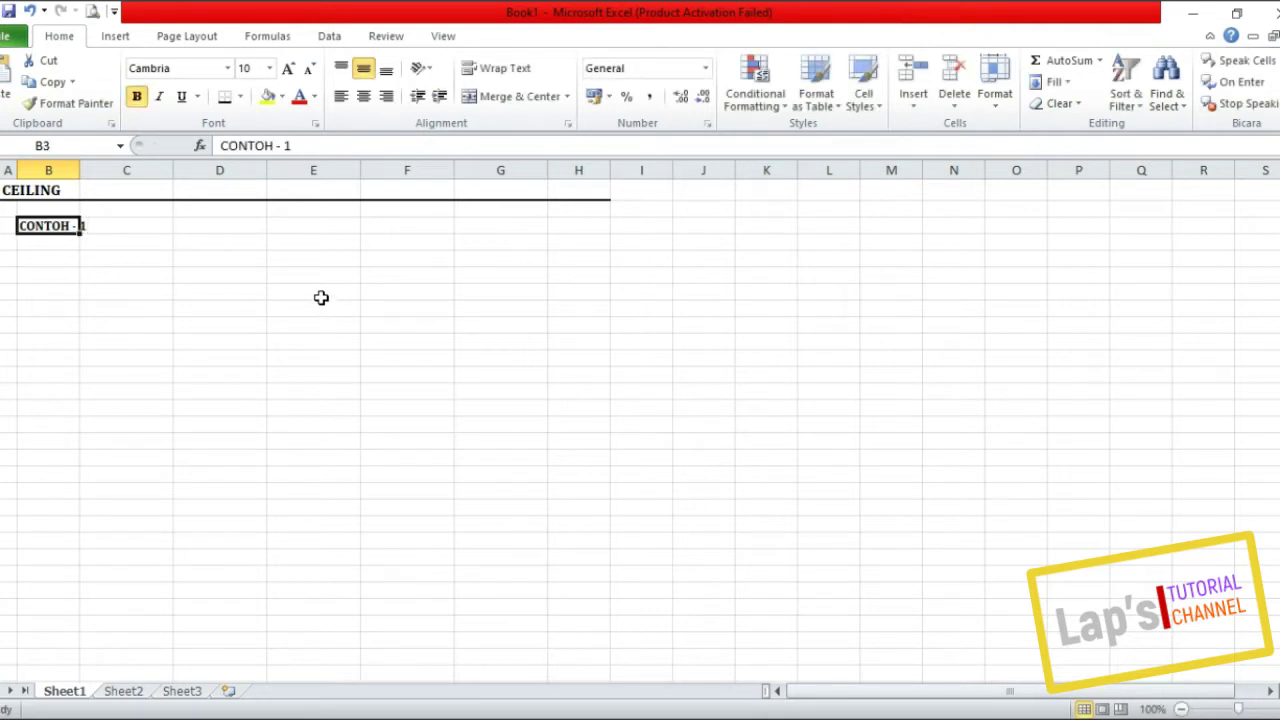
shift+click(557, 226)
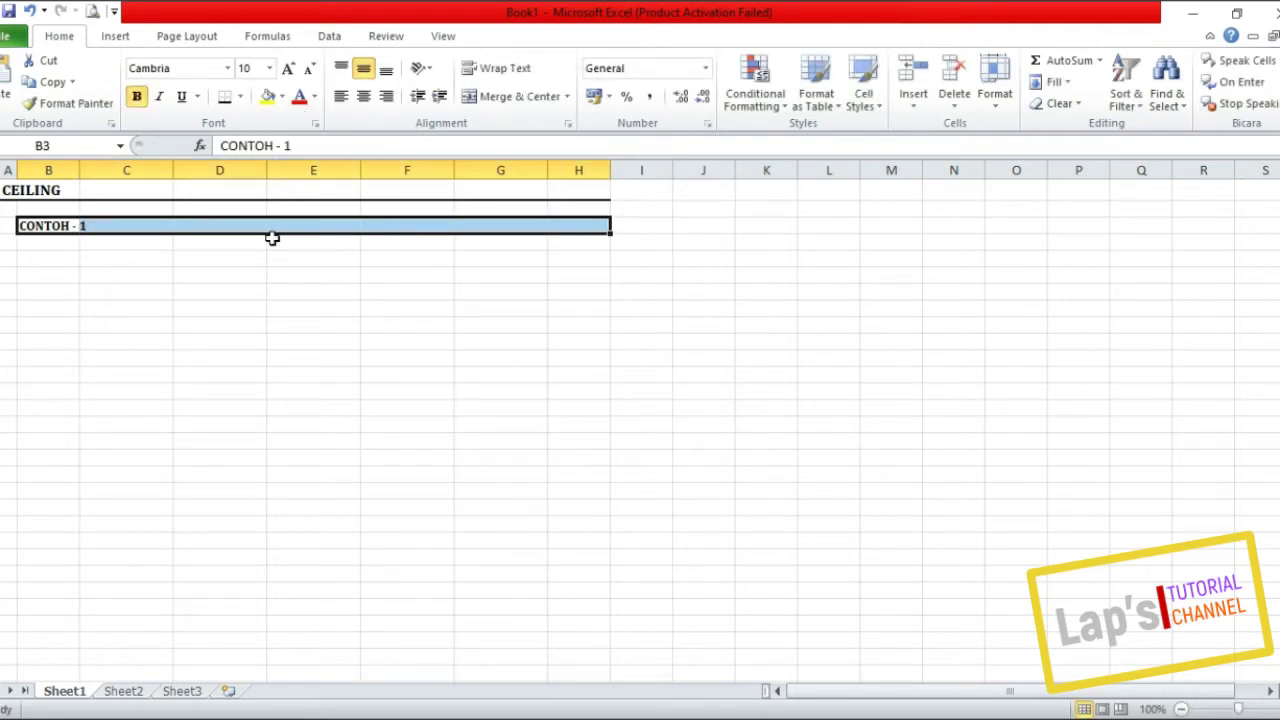
click(225, 97)
click(291, 296)
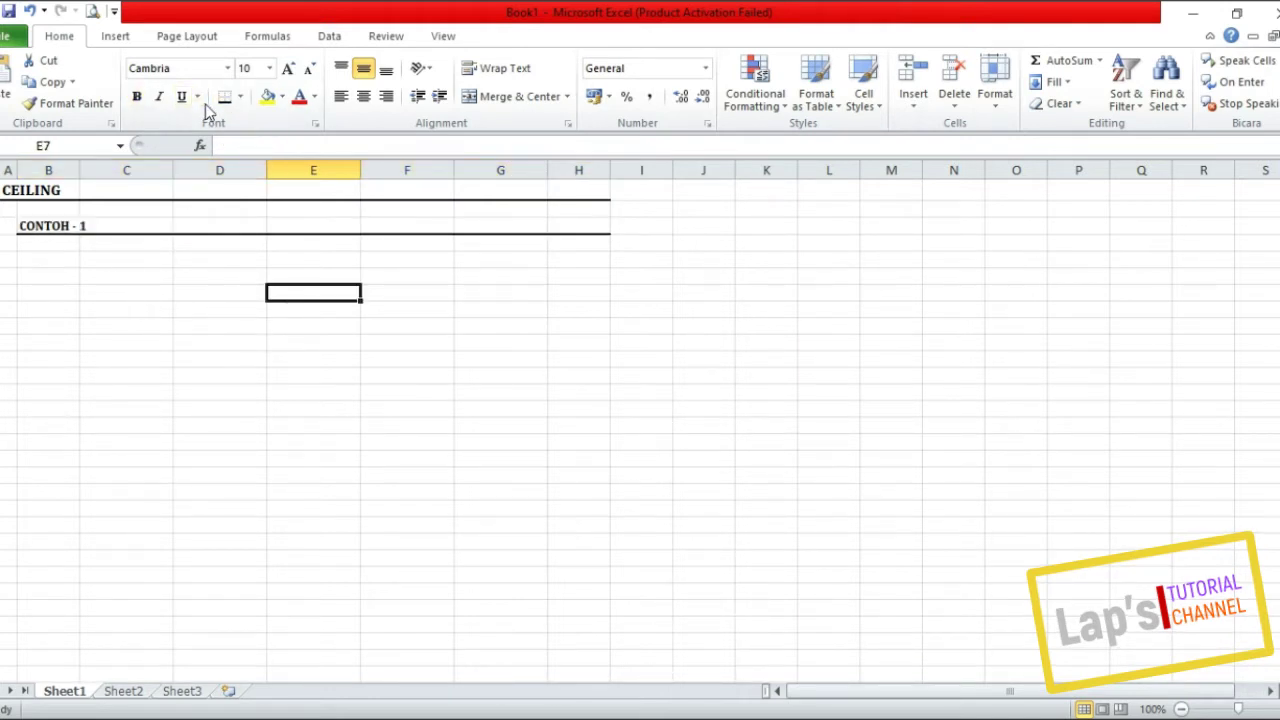
- Increase the height of rows 5 to 11 and apply all borders to the range C5:D11
click(1204, 712)
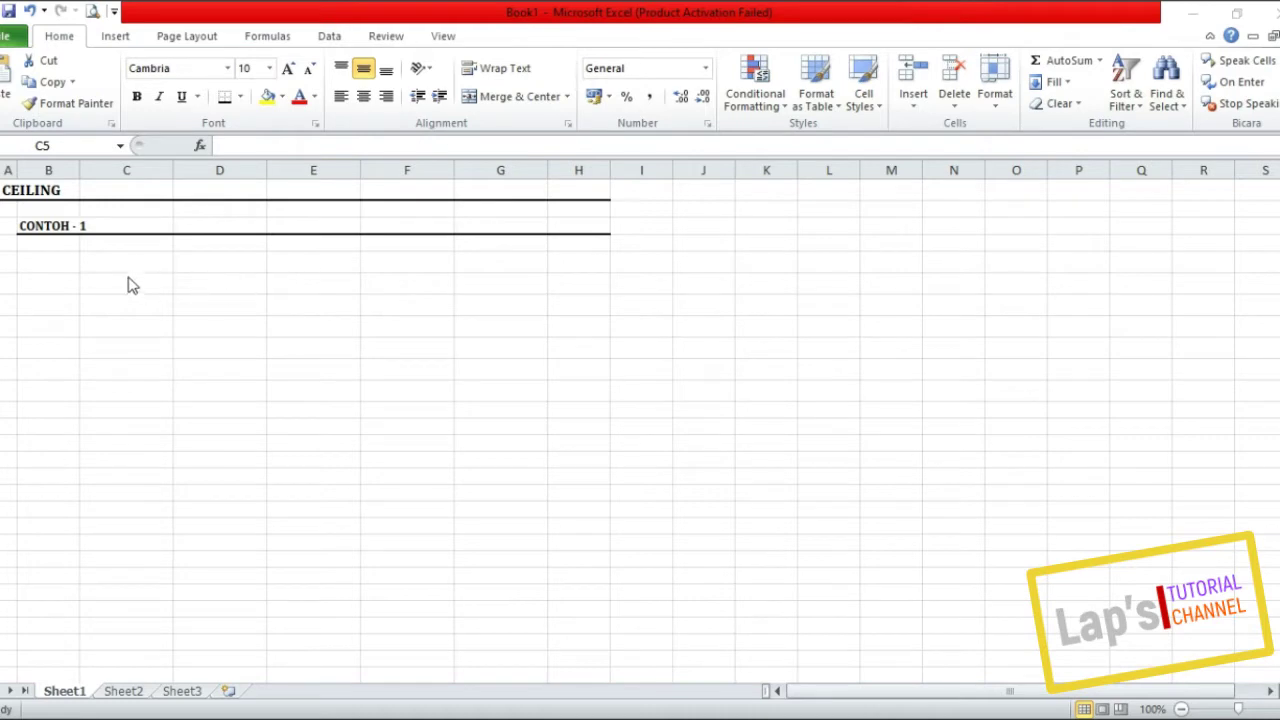
click(141, 259)
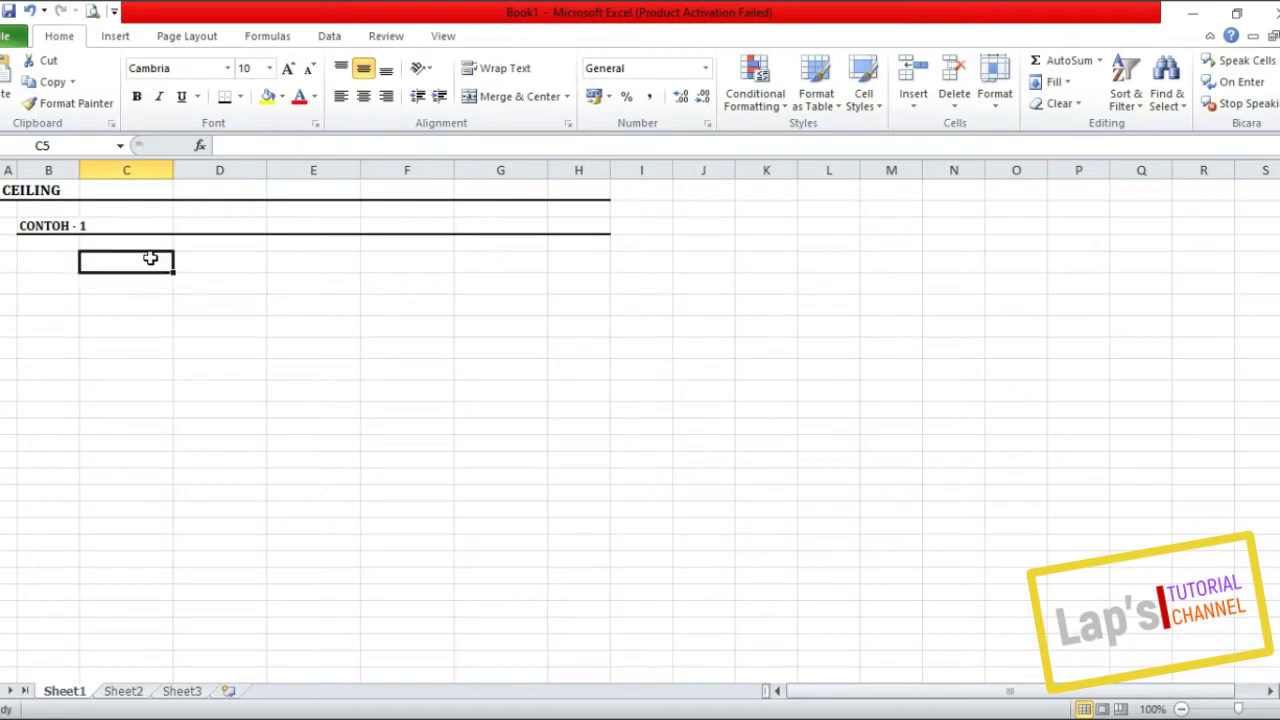
shift+click(248, 389)
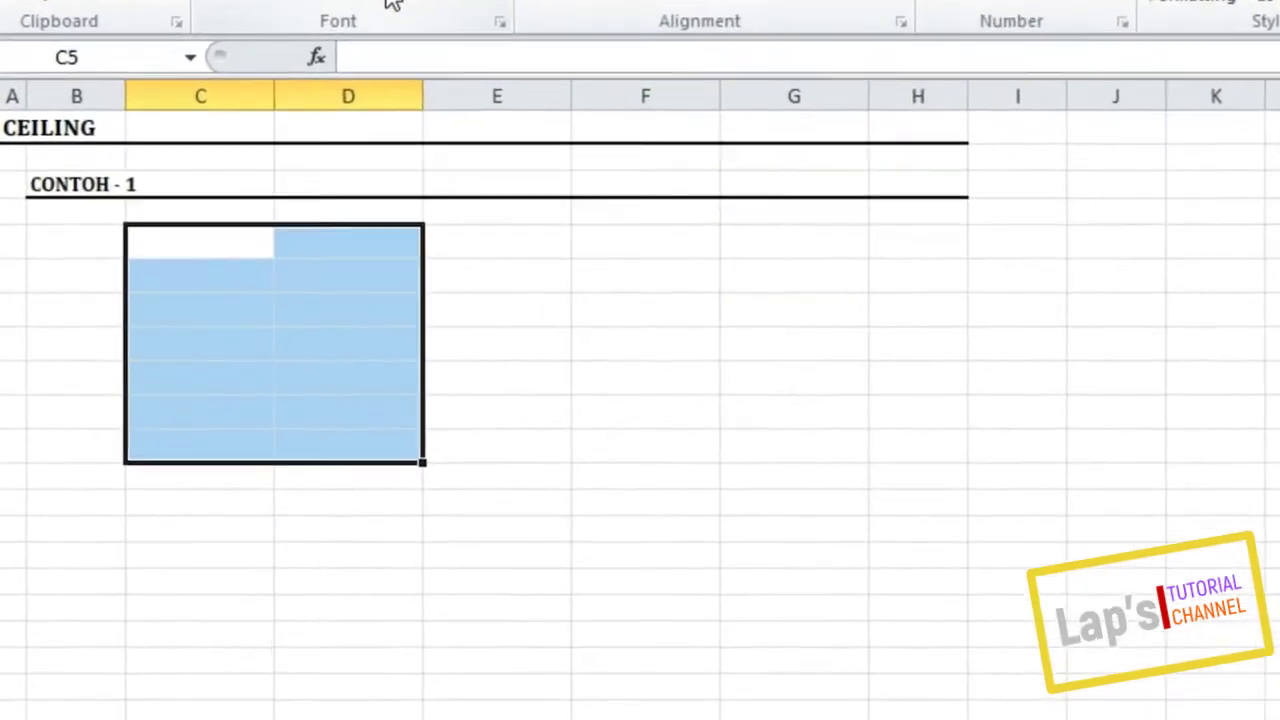
click(390, 4)
click(585, 215)
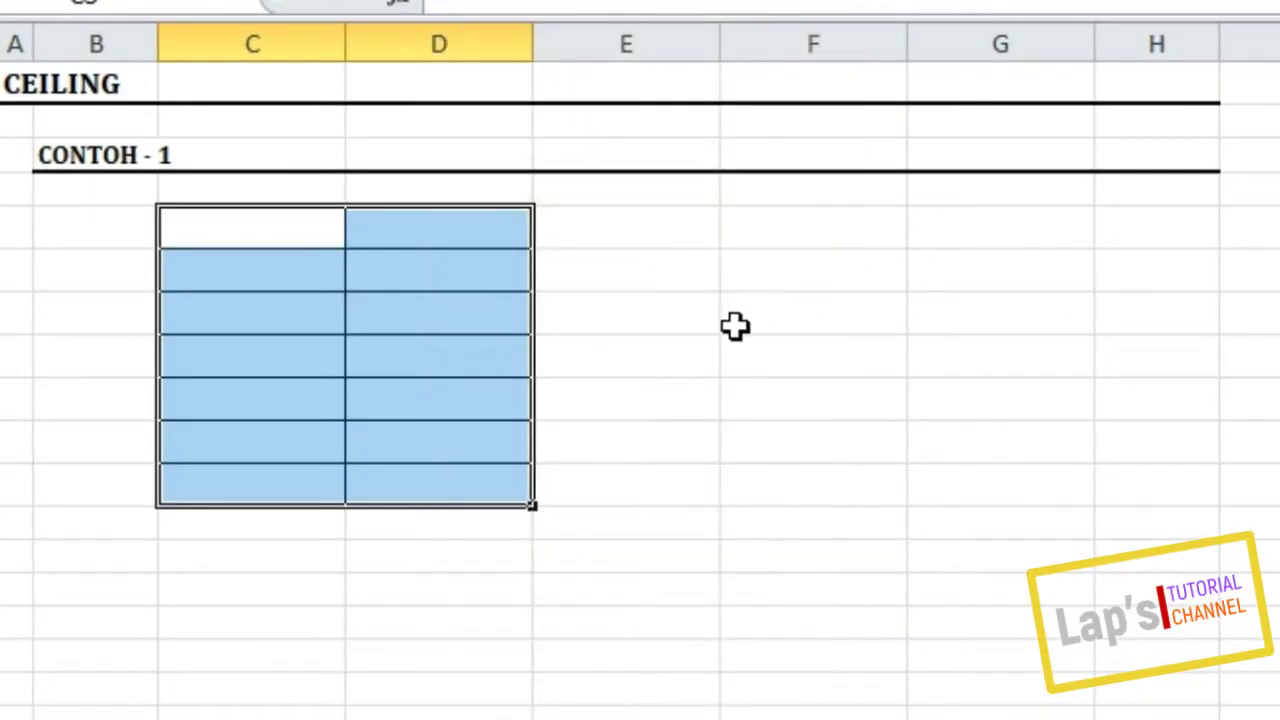
click(695, 325)
- Format the header cells C5:D5 as bold and centered, and enter the header "ANGKA" in C5
drag(290, 226, 390, 224)
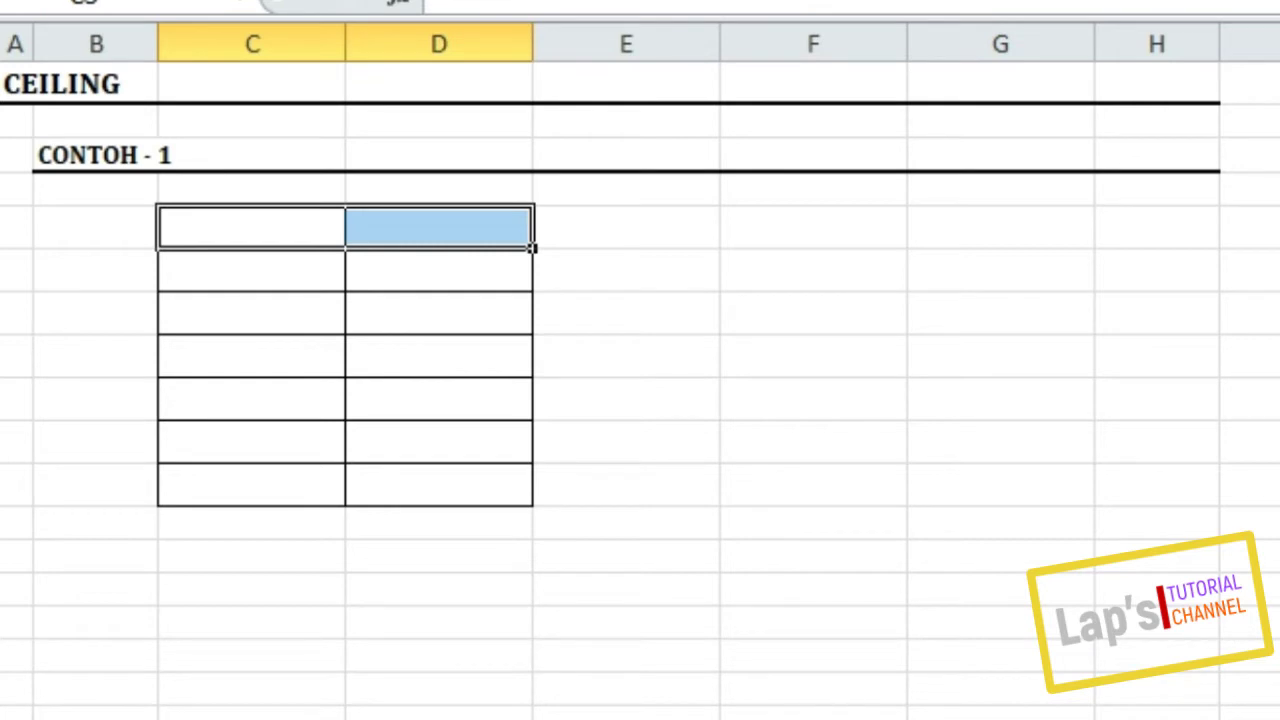
click(643, 309)
click(485, 238)
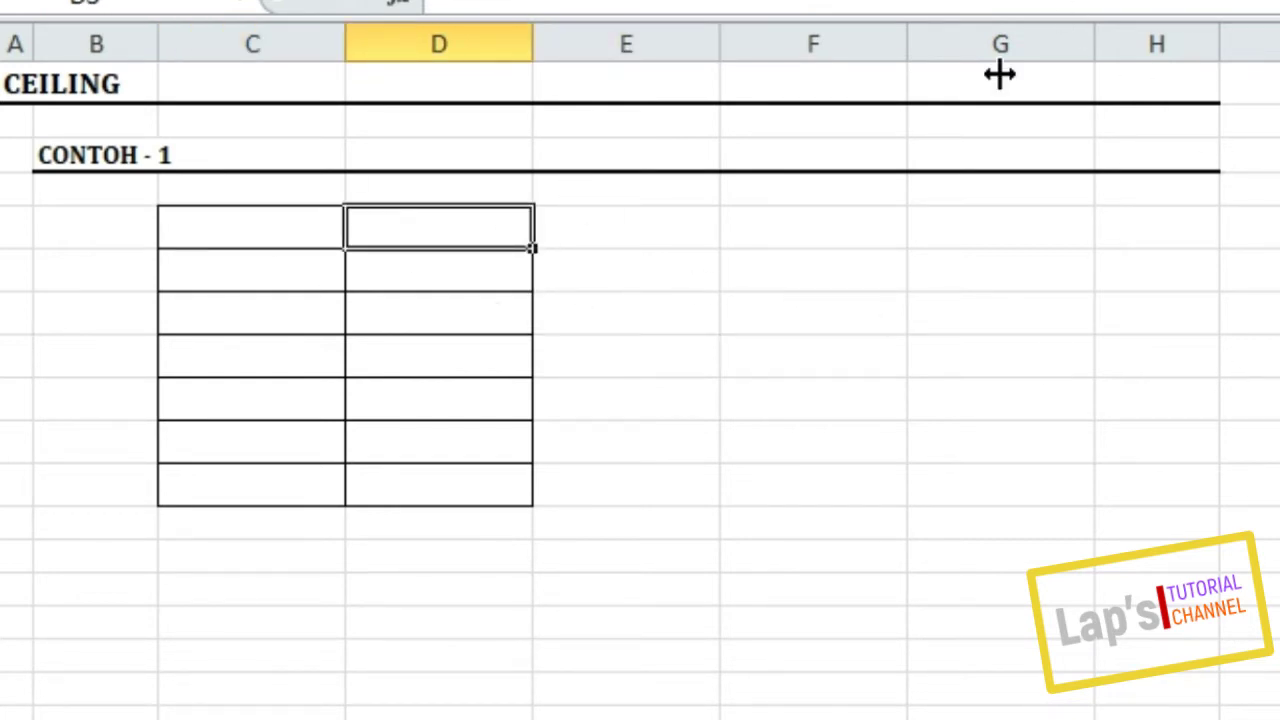
click(274, 221)
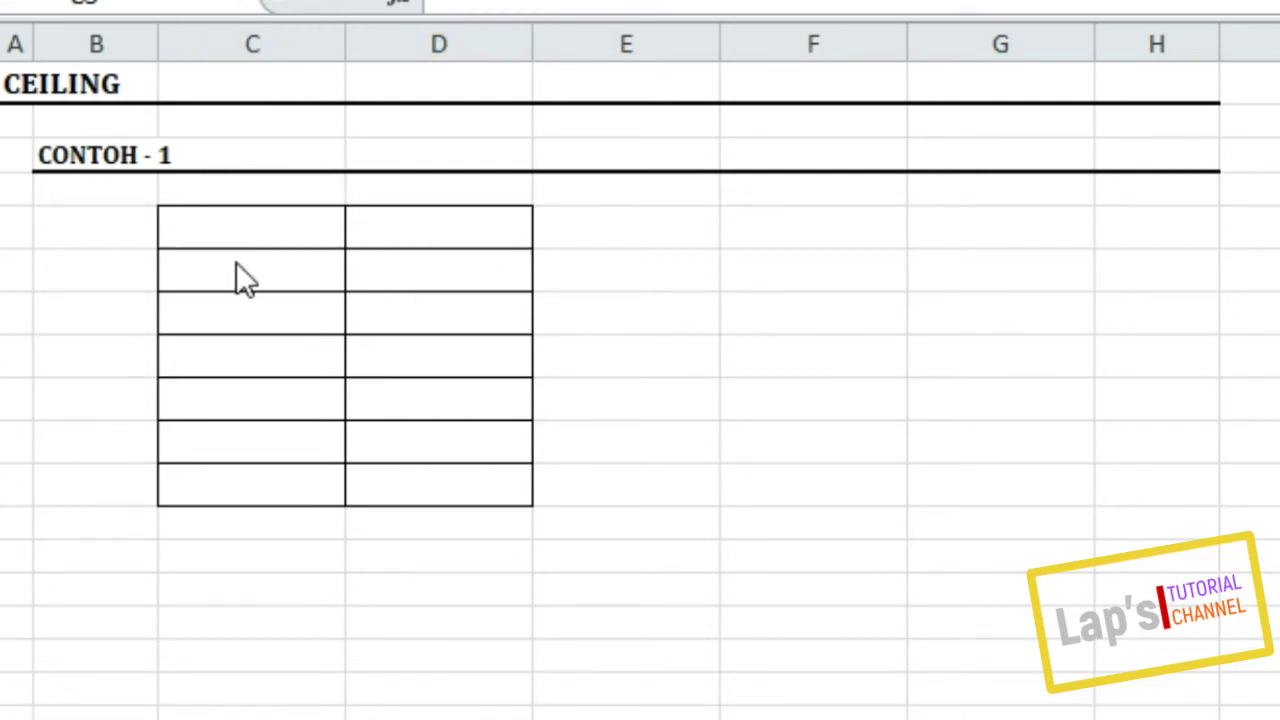
click(285, 225)
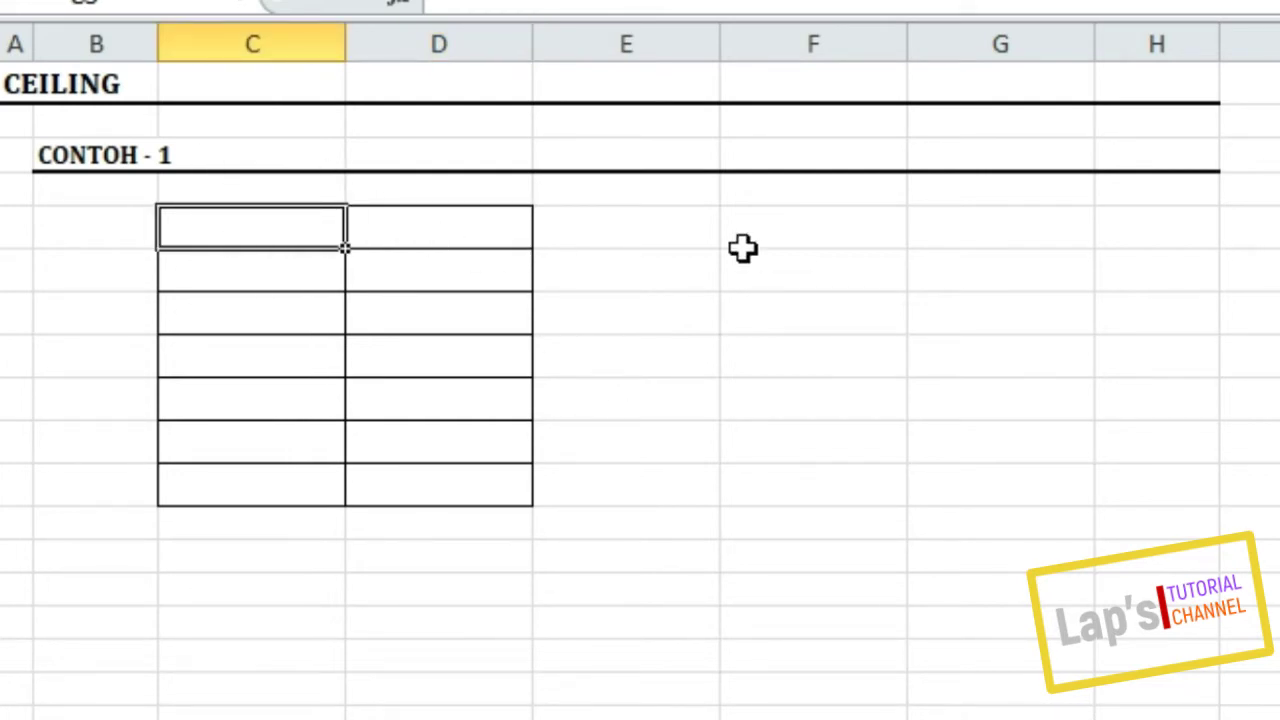
text(AN)
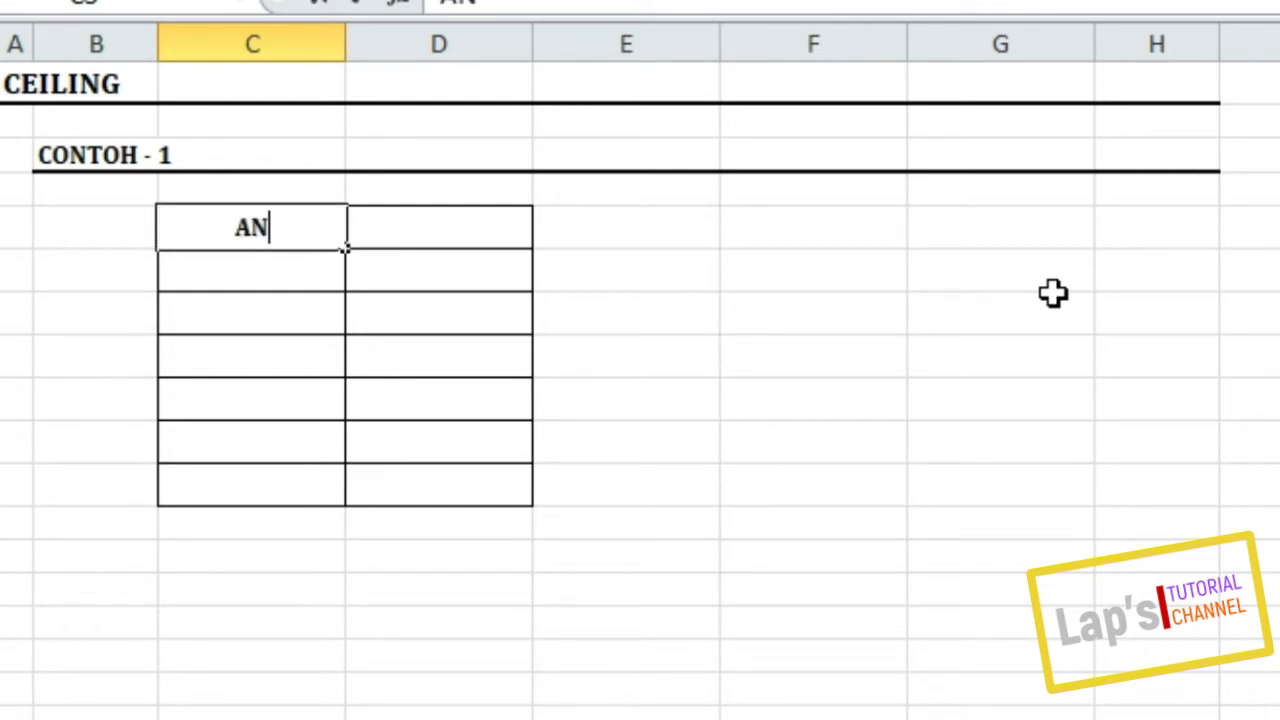
text(GKA)
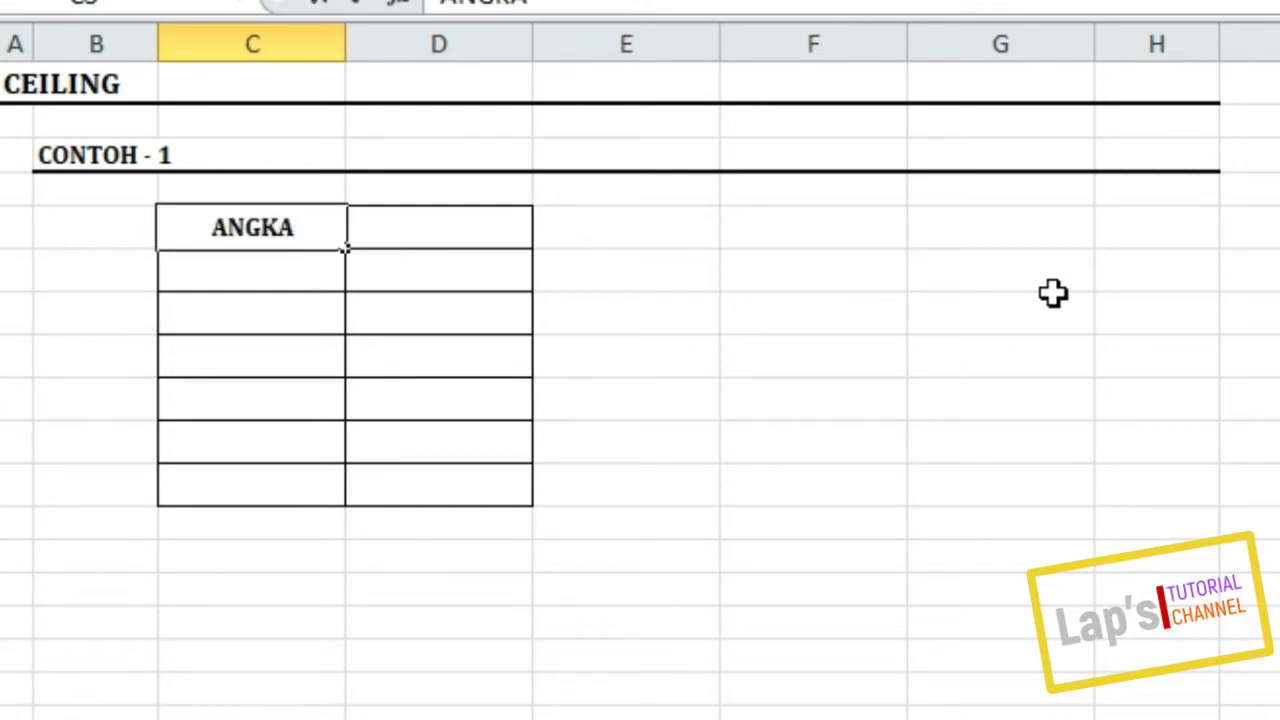
key(Return)
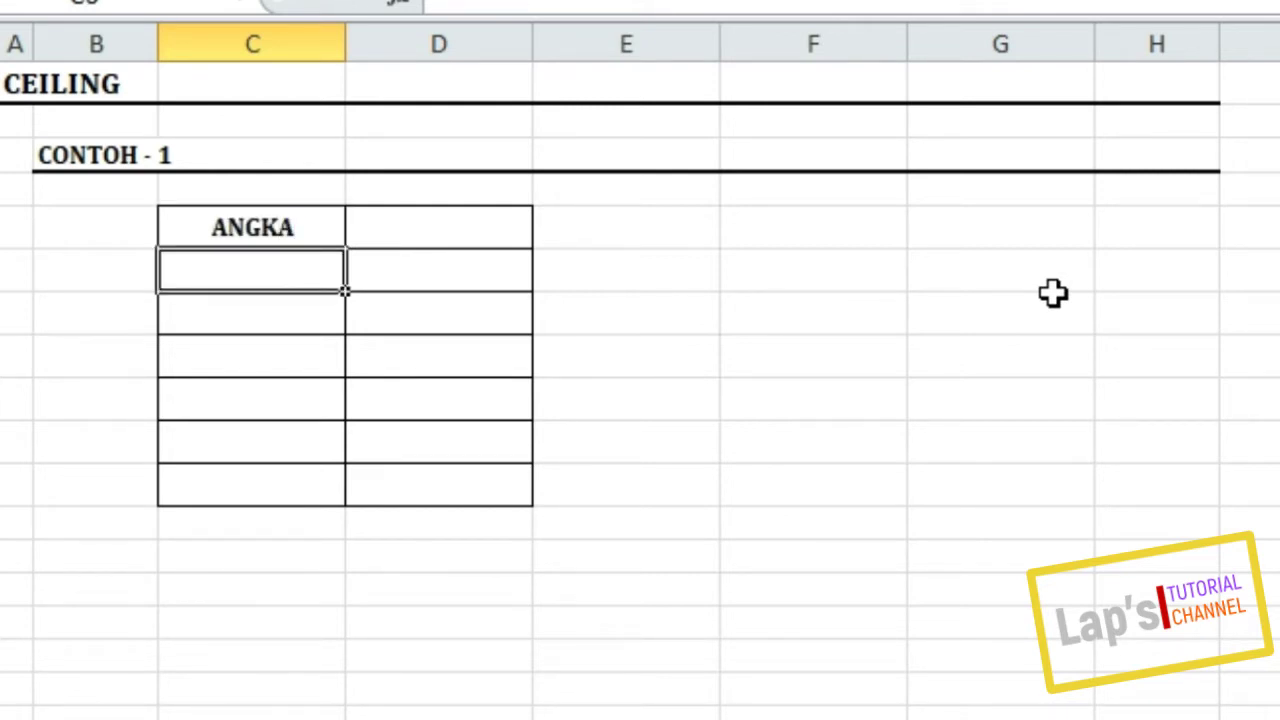
- Enter the header "PEMBULATAN KE ATAS" on two lines in D5 and fit the height of row 5 to it
click(477, 218)
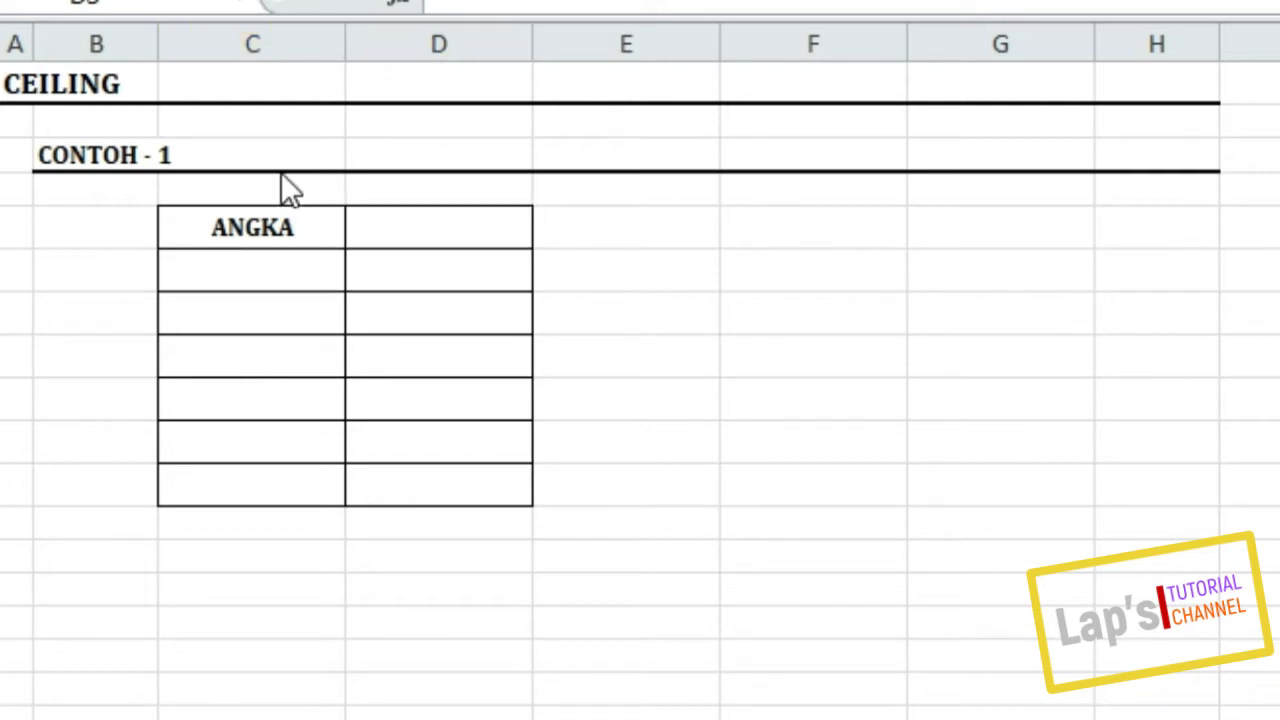
click(441, 233)
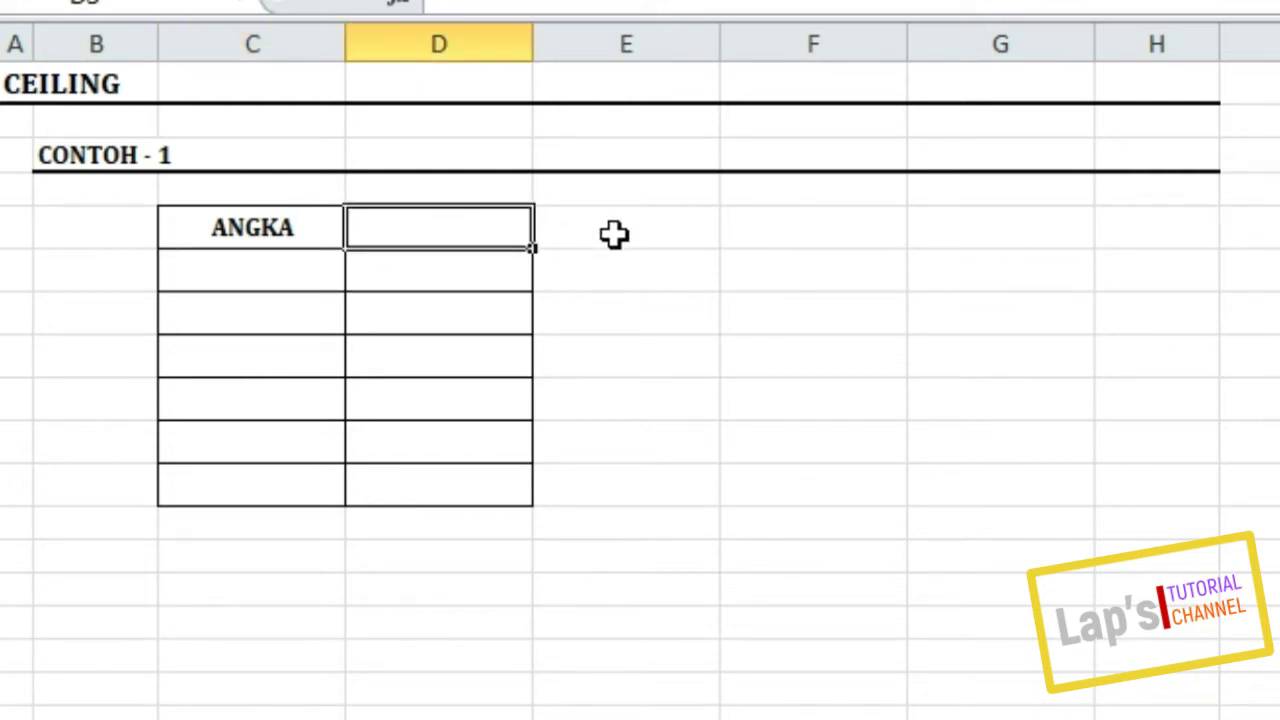
text(PEM)
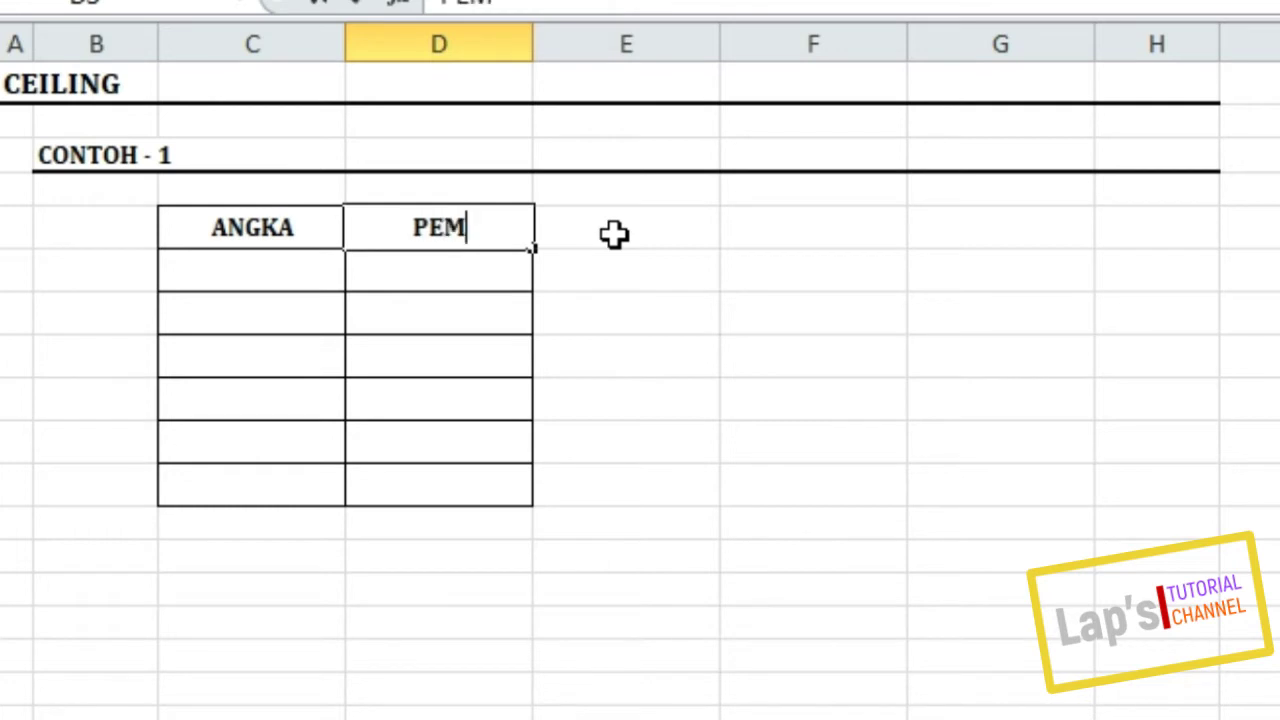
text(BULATAN)
key(alt+Return)
text(KE ATAS)
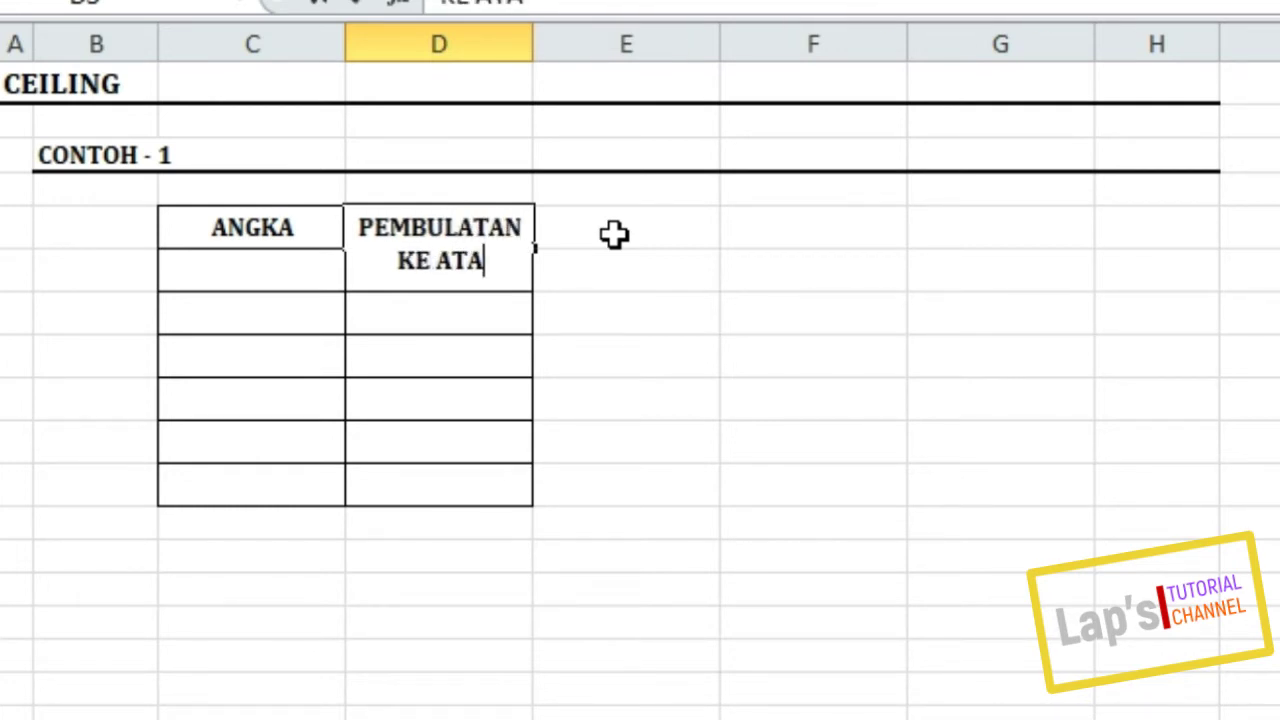
key(Return)
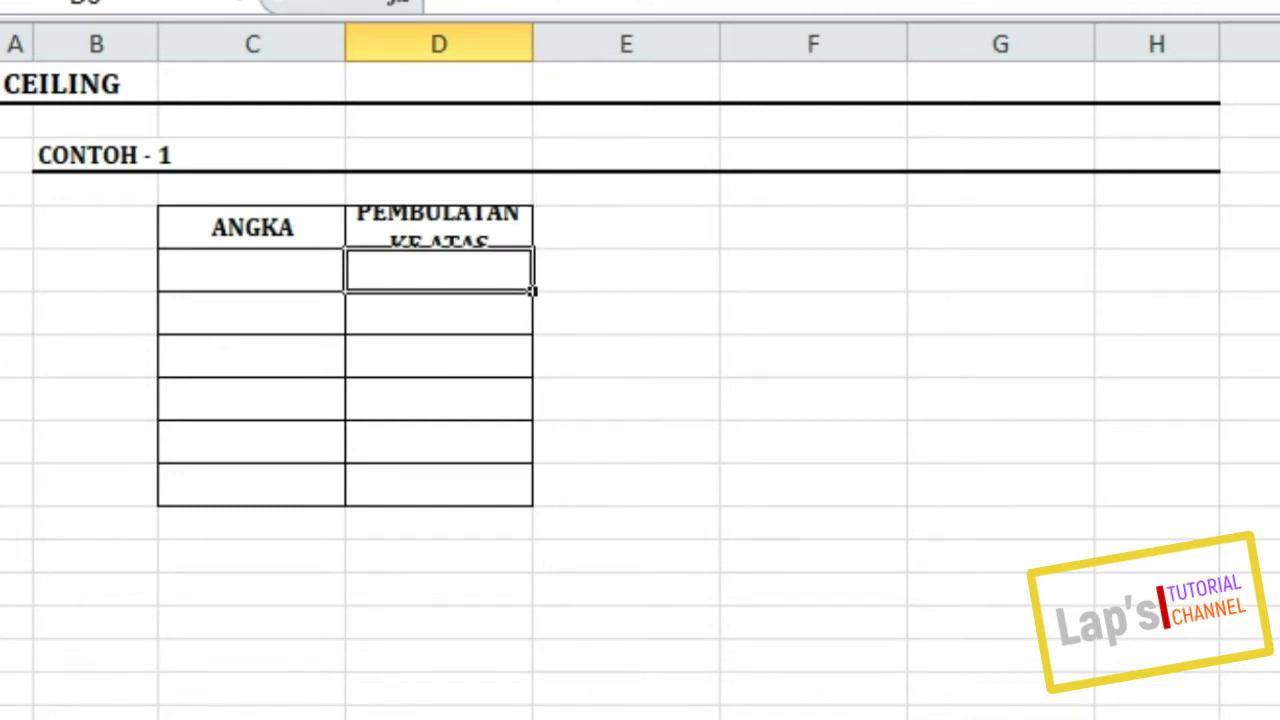
double_click(0, 248)
click(458, 246)
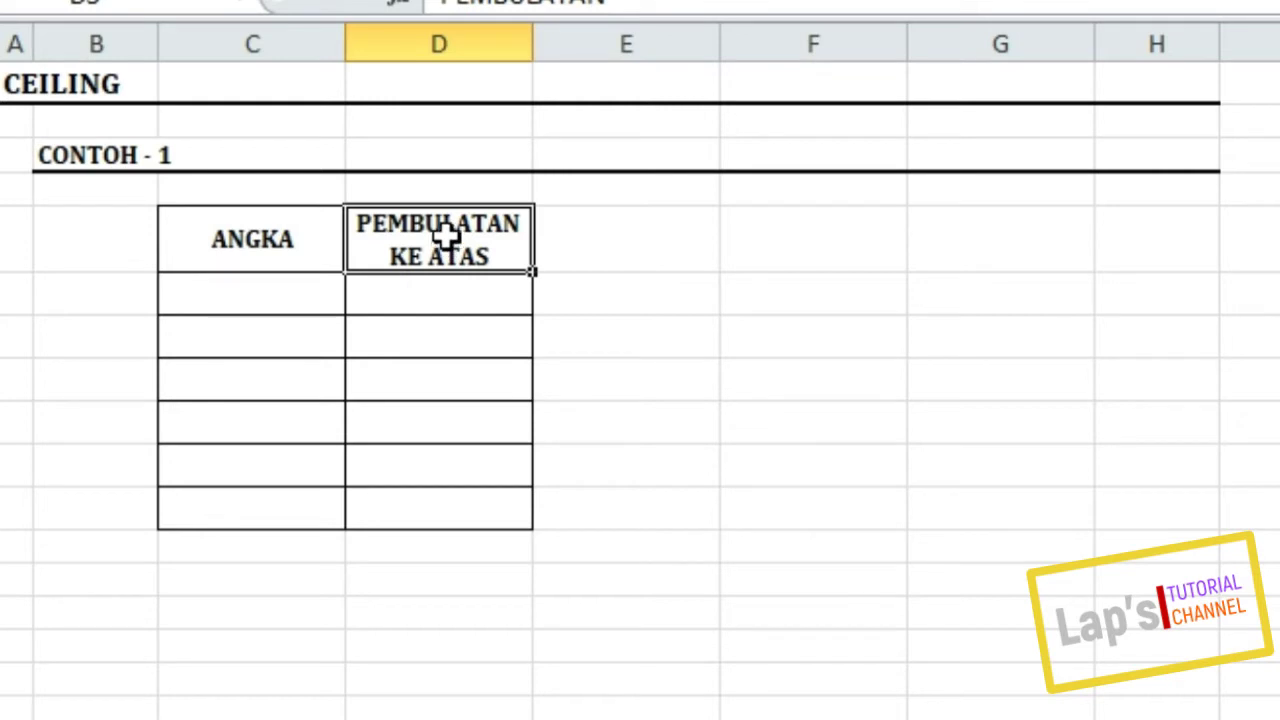
- Center the contents of the empty table body cells C6:D11 horizontally
click(262, 290)
text(2,)
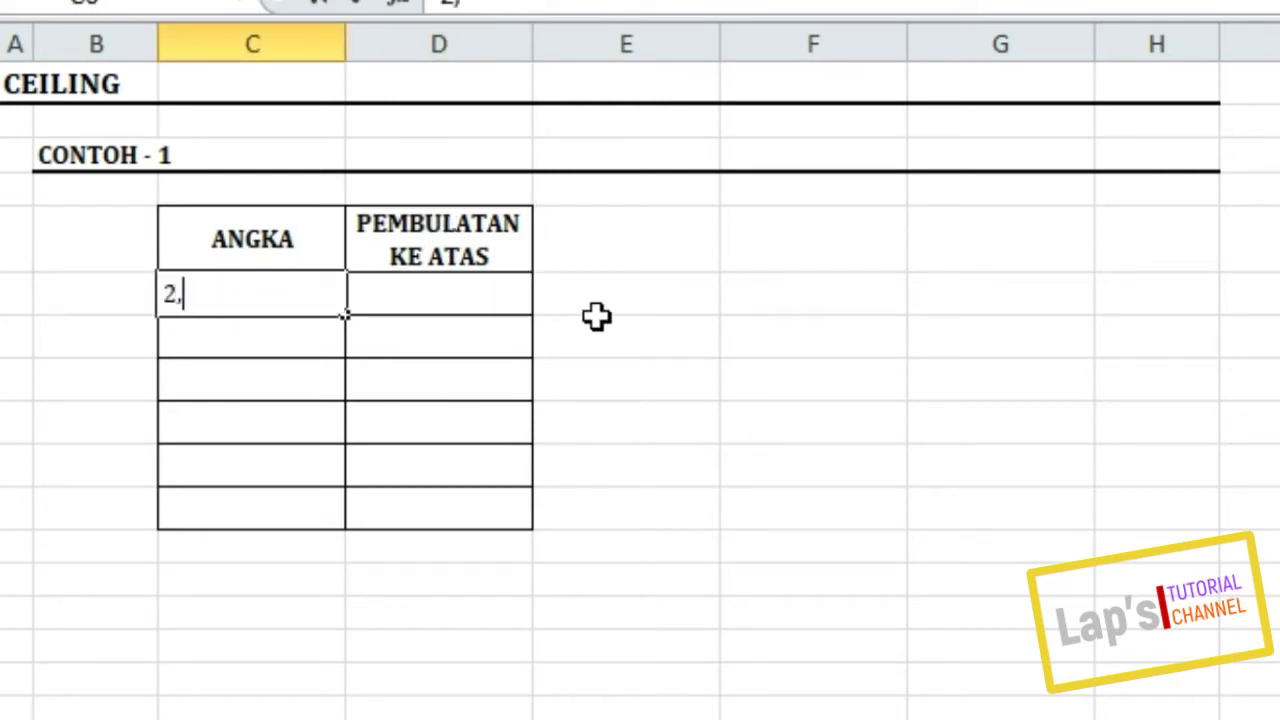
key(Escape)
shift+click(434, 518)
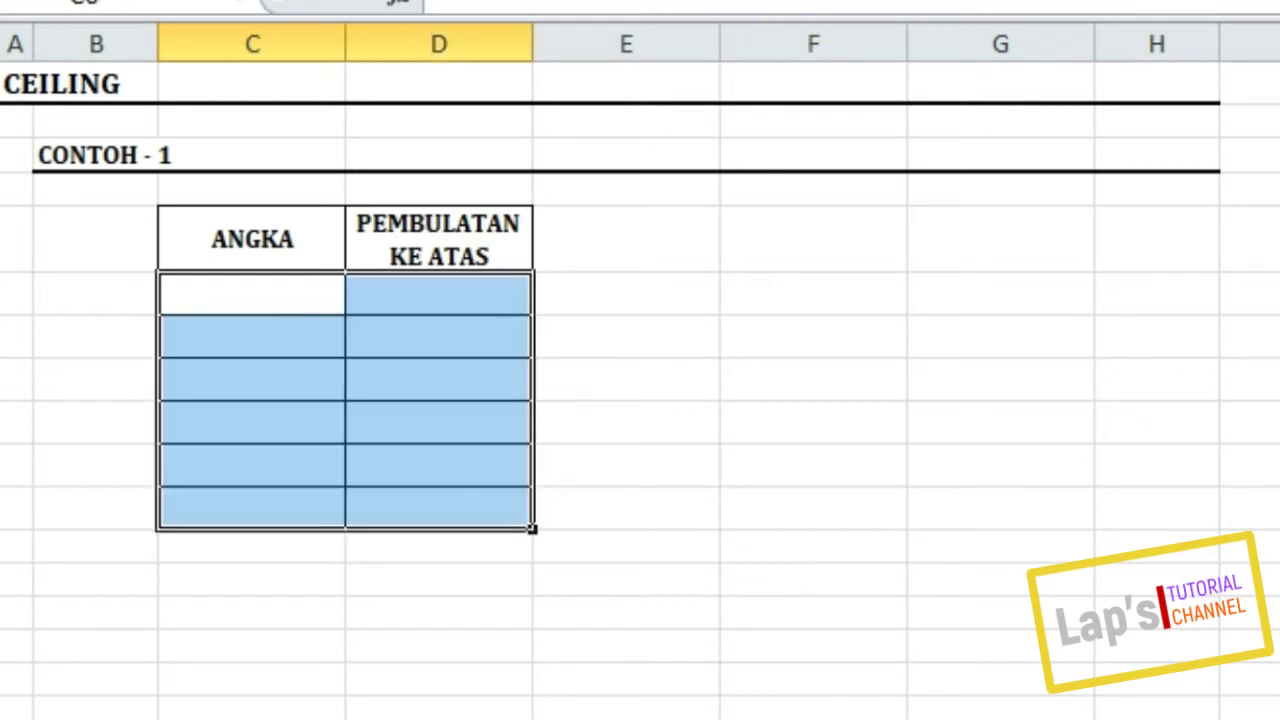
- Enter the decimal numbers 2,1, 1,5 and 1,9 in cells C6 to C8 of the ANGKA column
click(263, 286)
text(2,1)
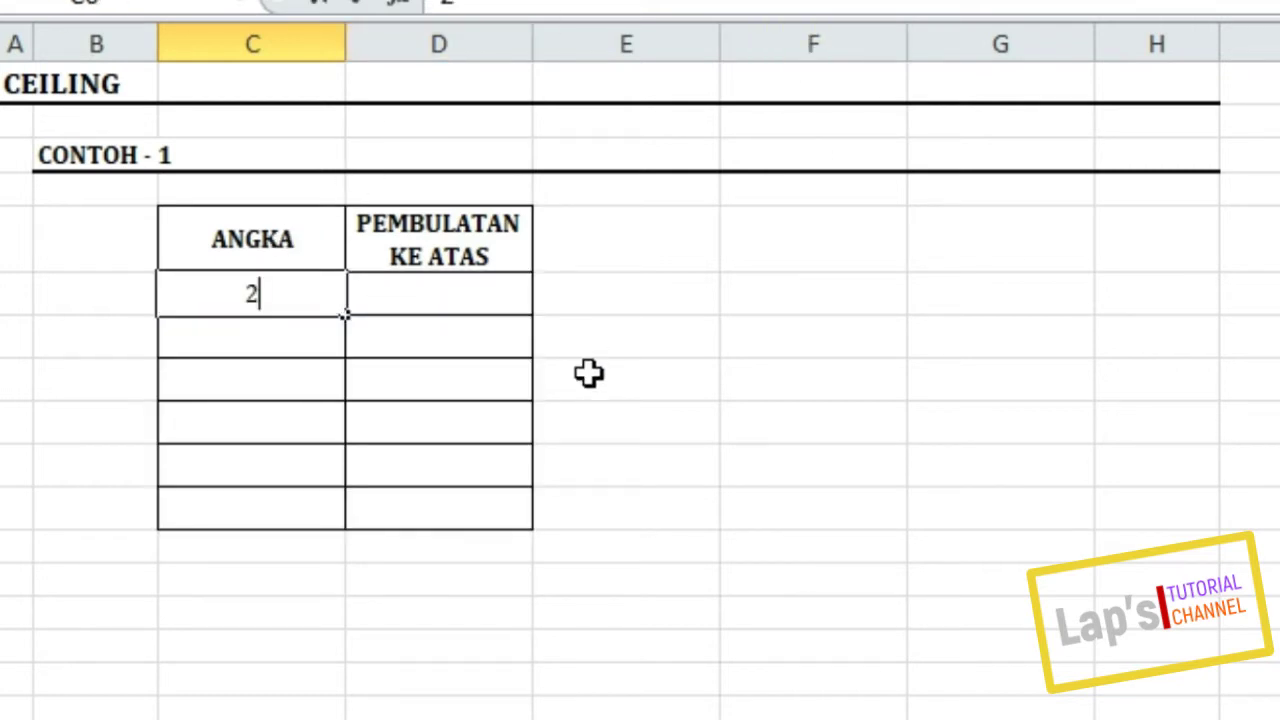
key(Return)
text(1,5)
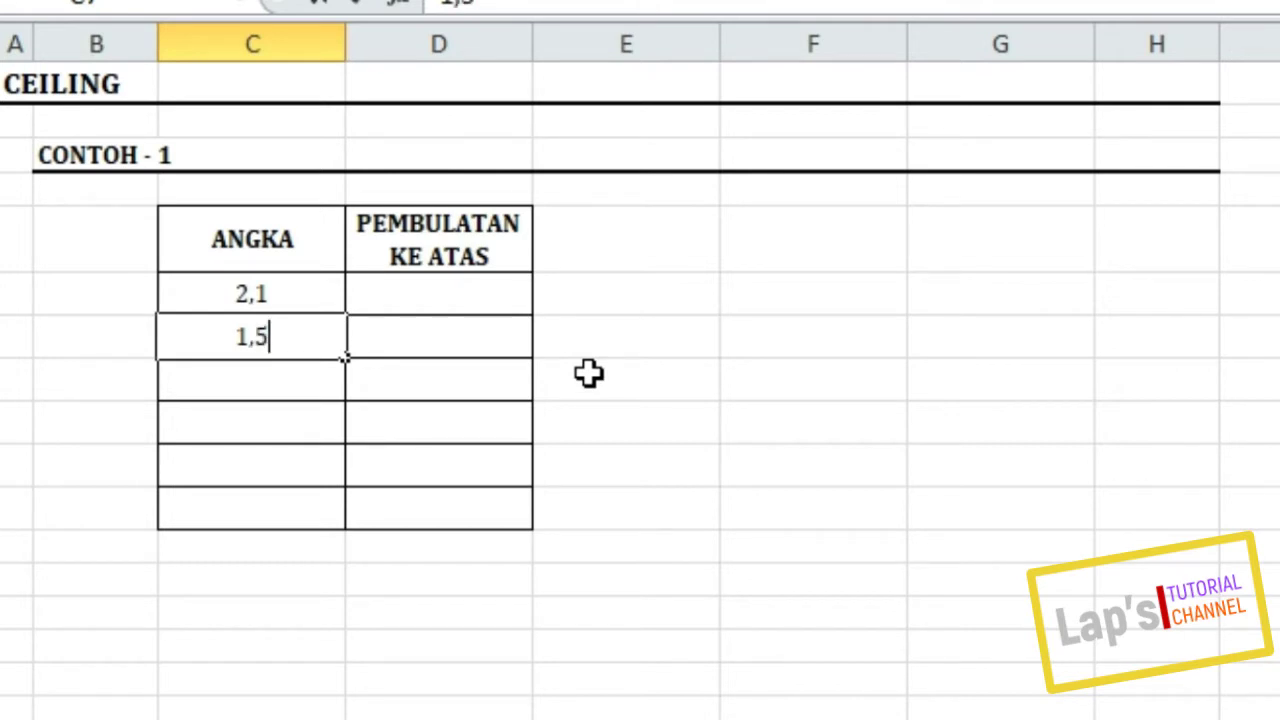
key(Return)
text(1,9)
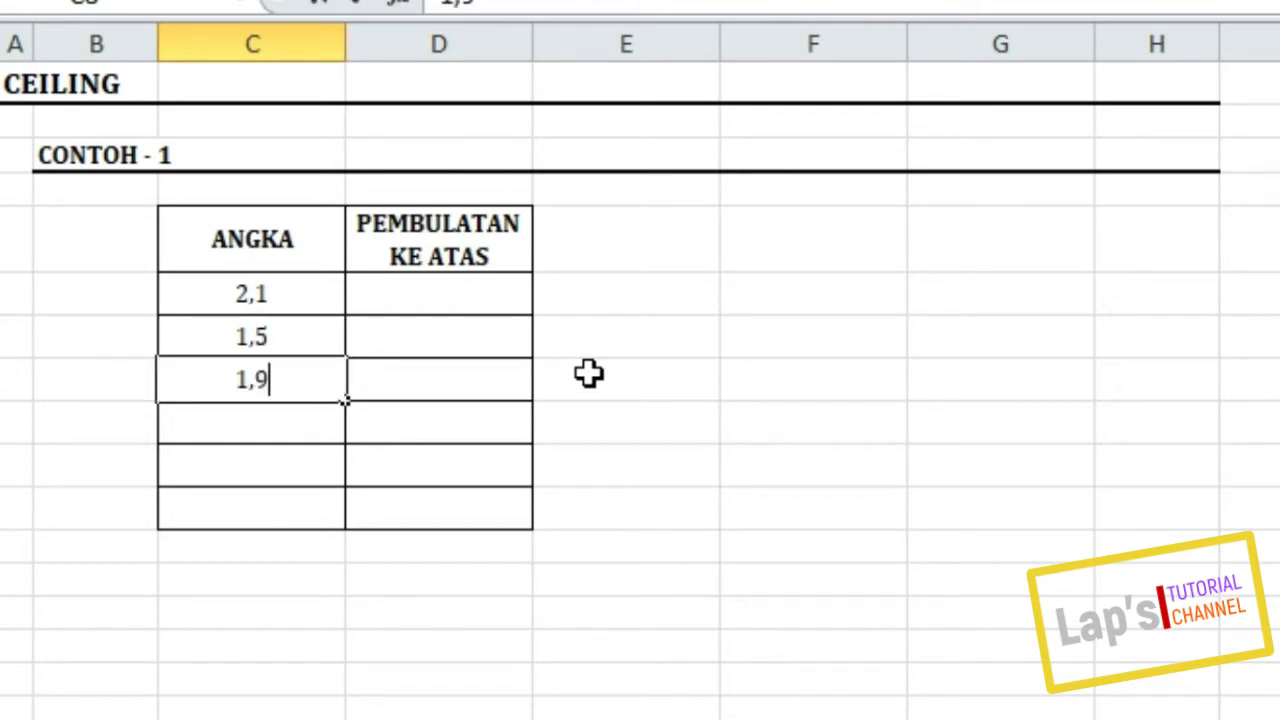
key(Return)
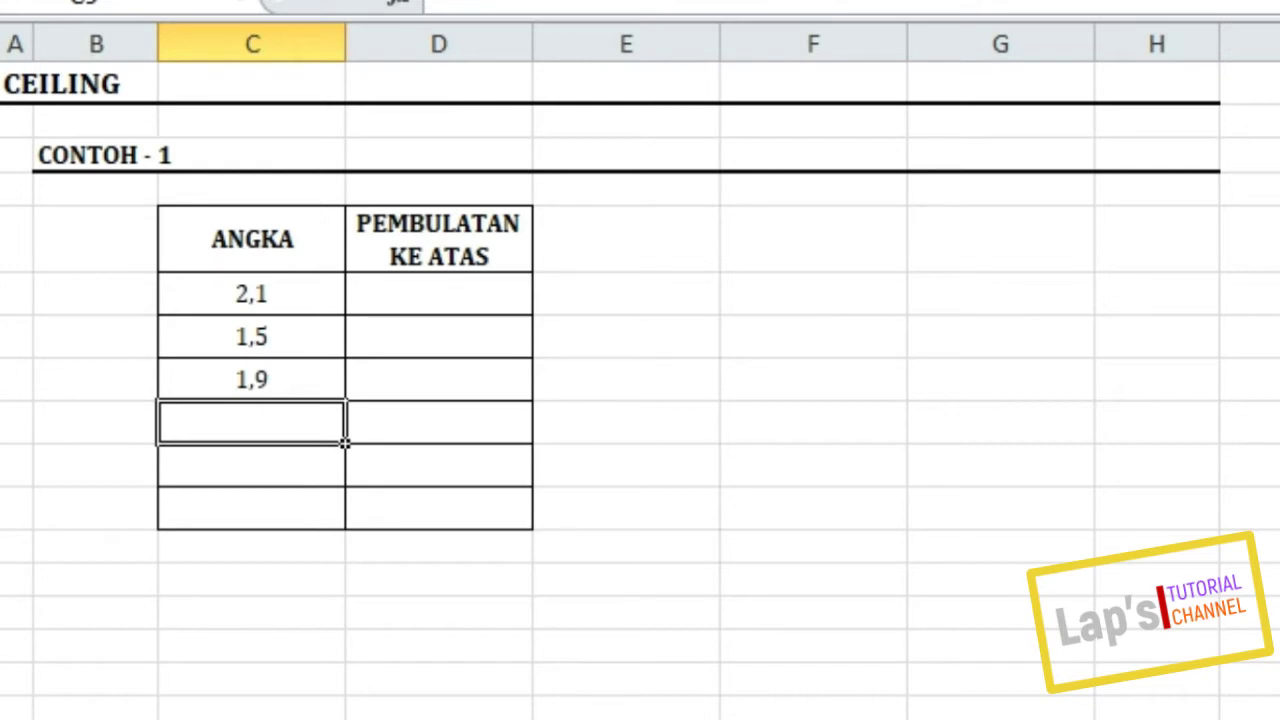
- Enter the whole numbers 20, 25 and 40 in cells C9 to C11 of the ANGKA column
click(271, 437)
text(20)
key(Return)
text(25)
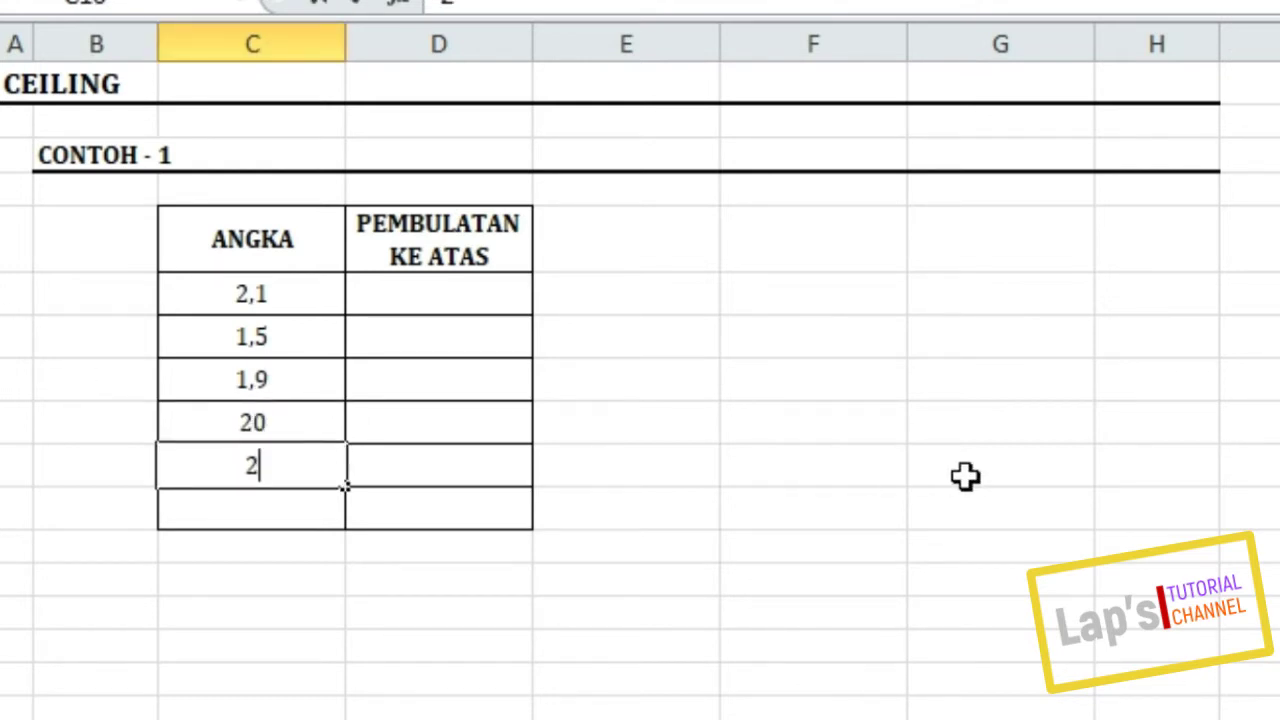
key(Return)
text(40)
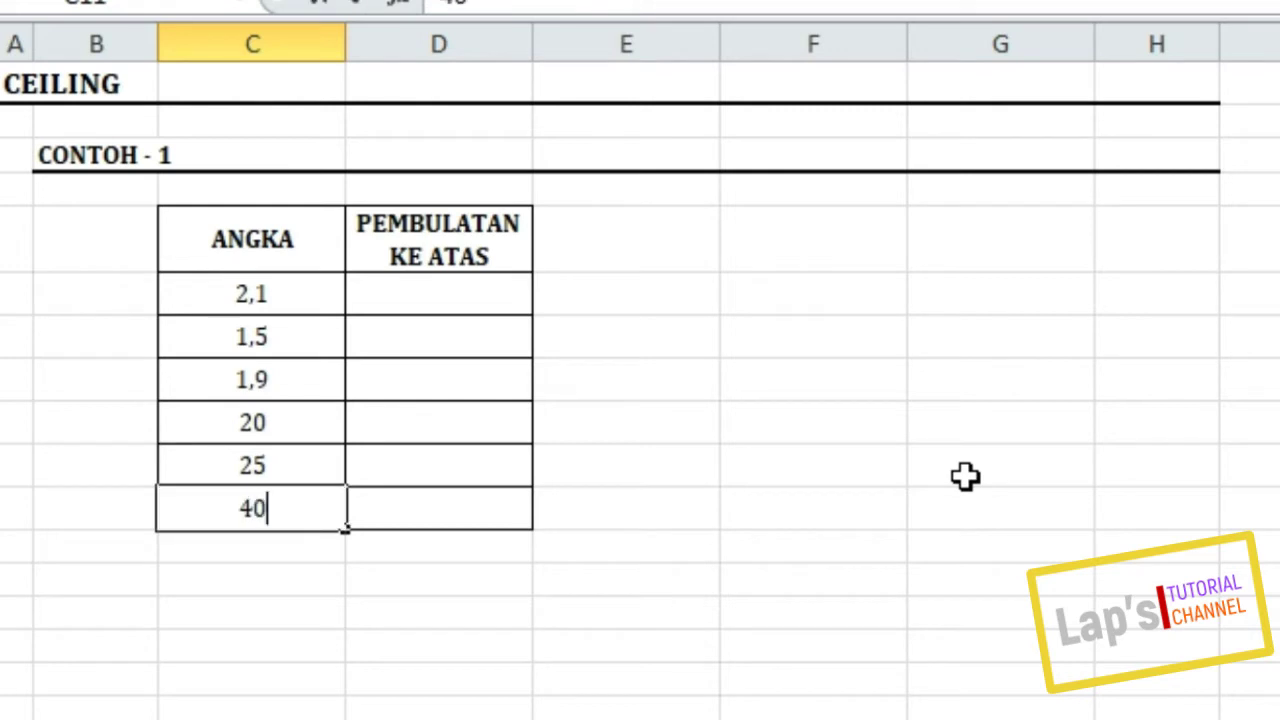
key(Return)
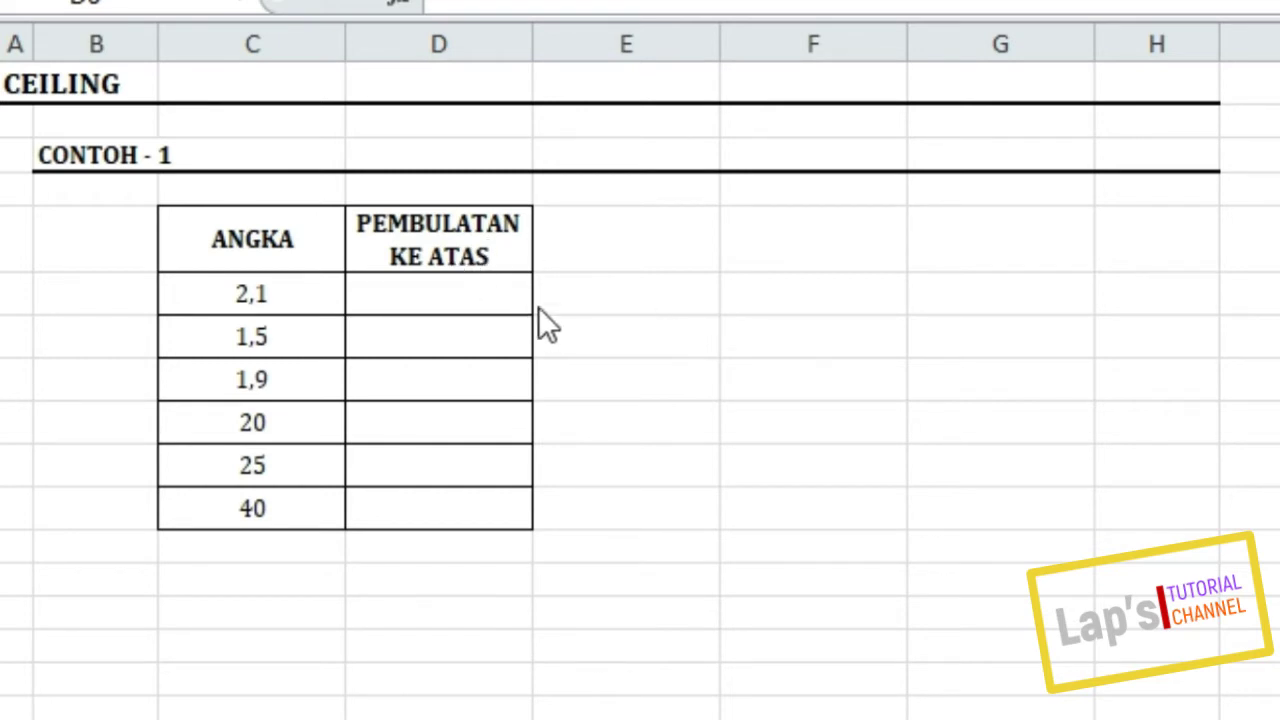
- Enter the formula =CEILING(C6;1) in D6 to round the first ANGKA number up to a whole number
click(470, 278)
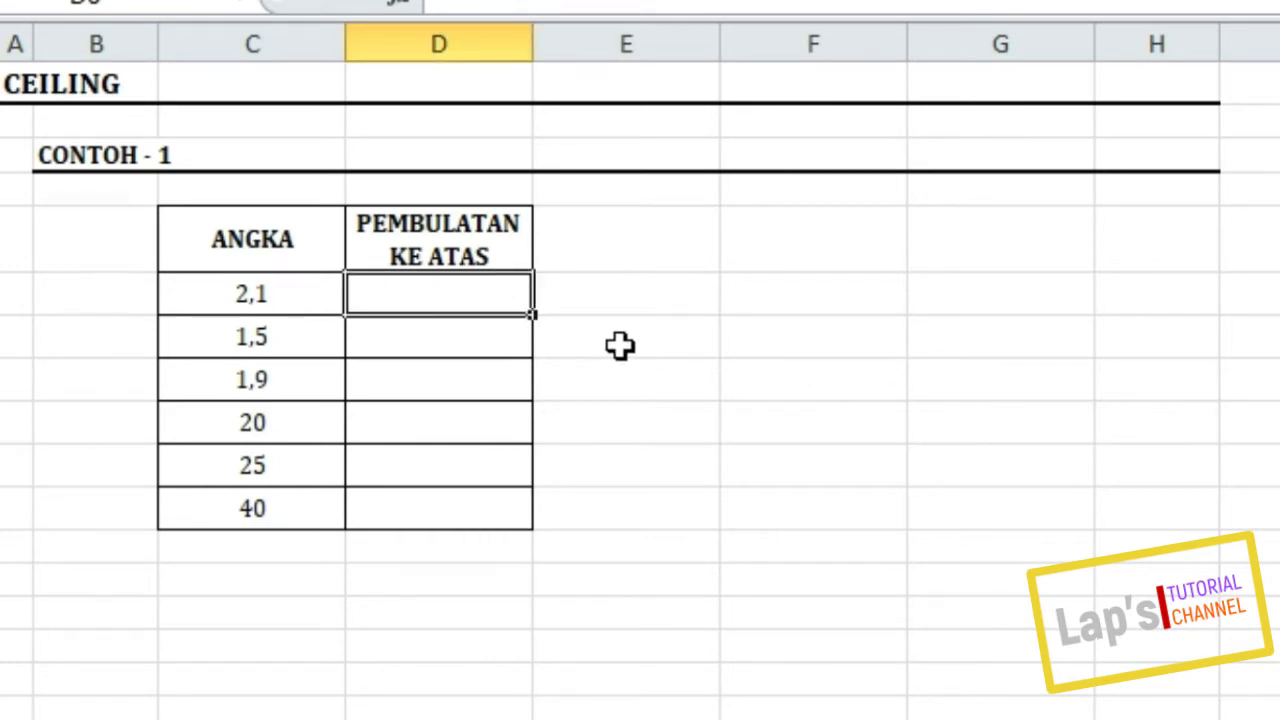
text(=C)
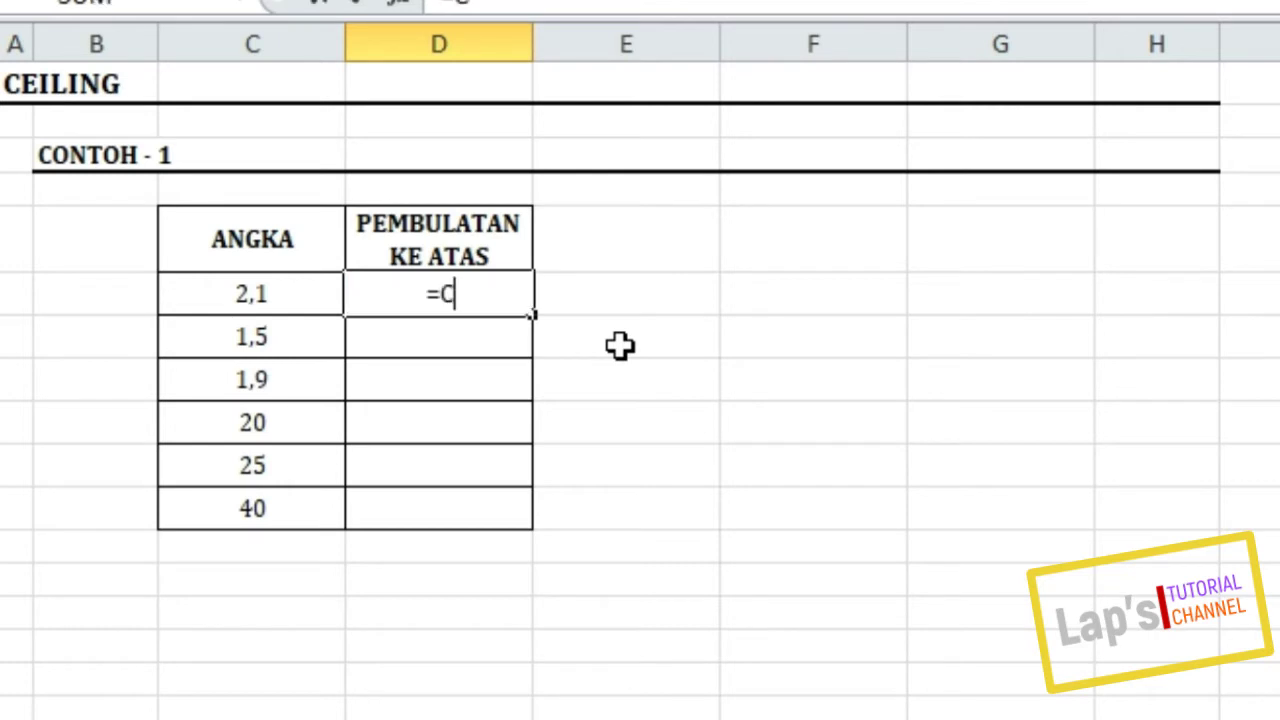
text(EILING()
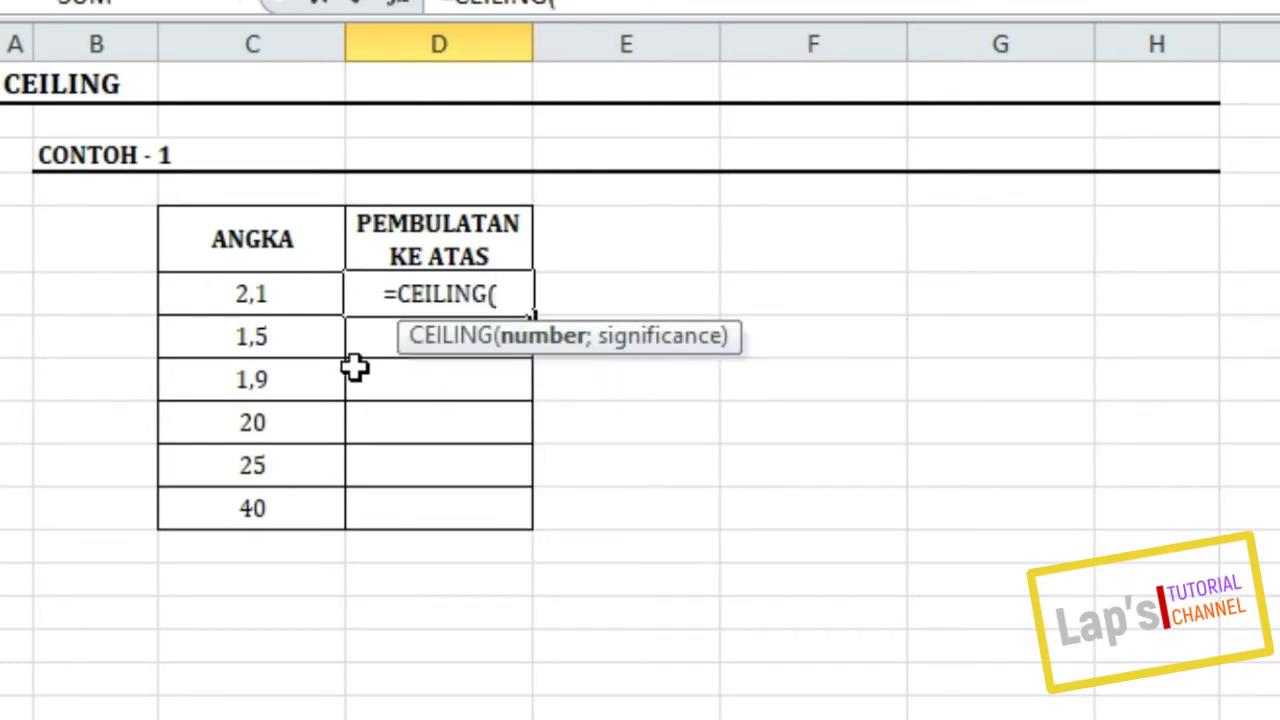
click(286, 294)
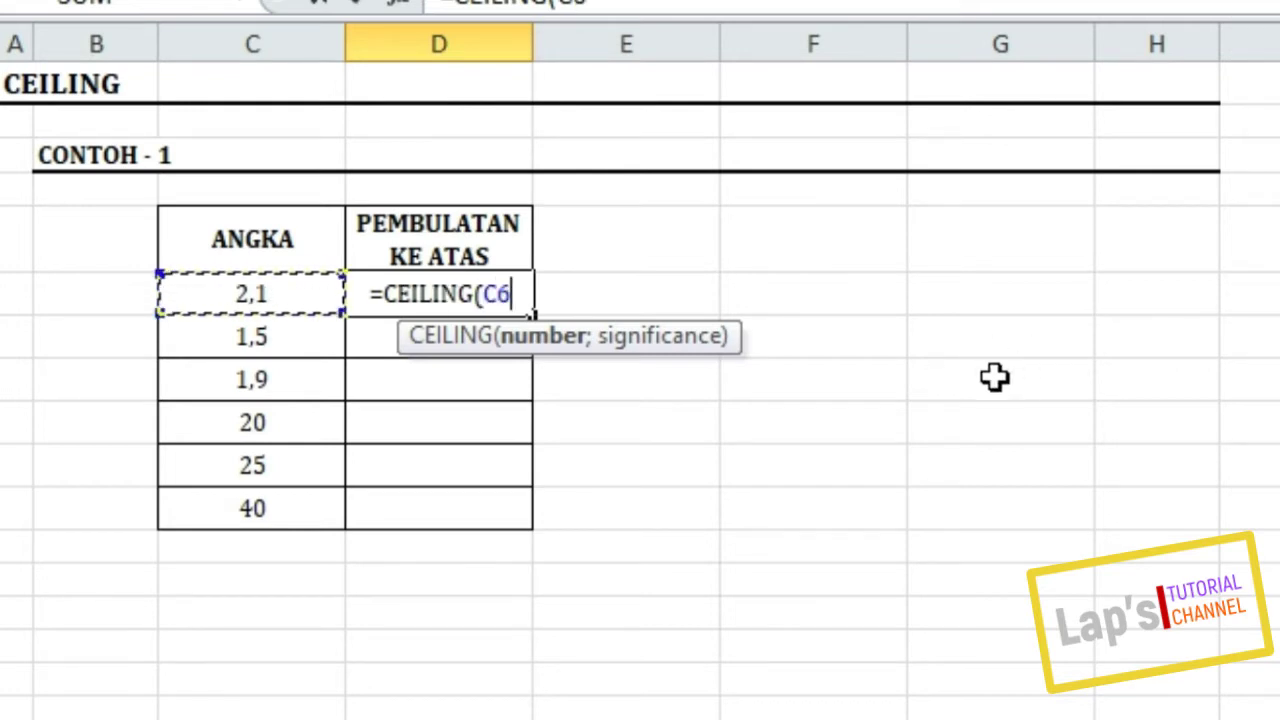
text(;)
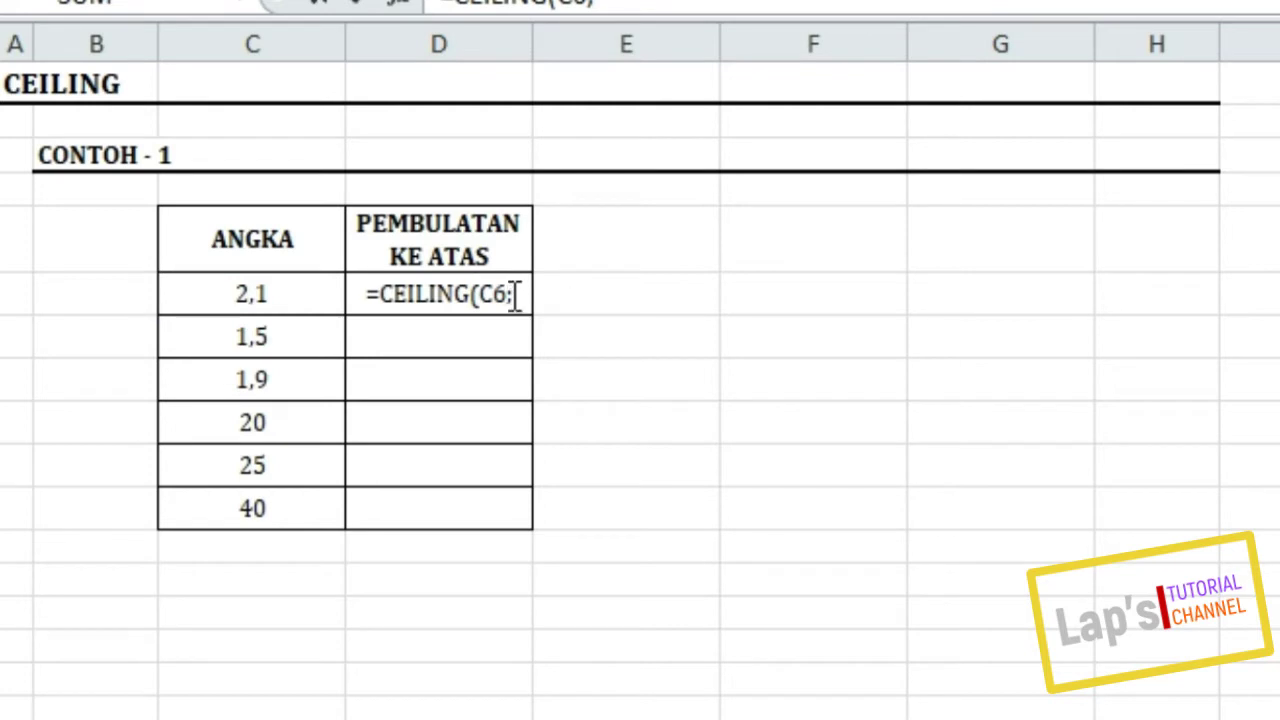
click(517, 297)
text(1))
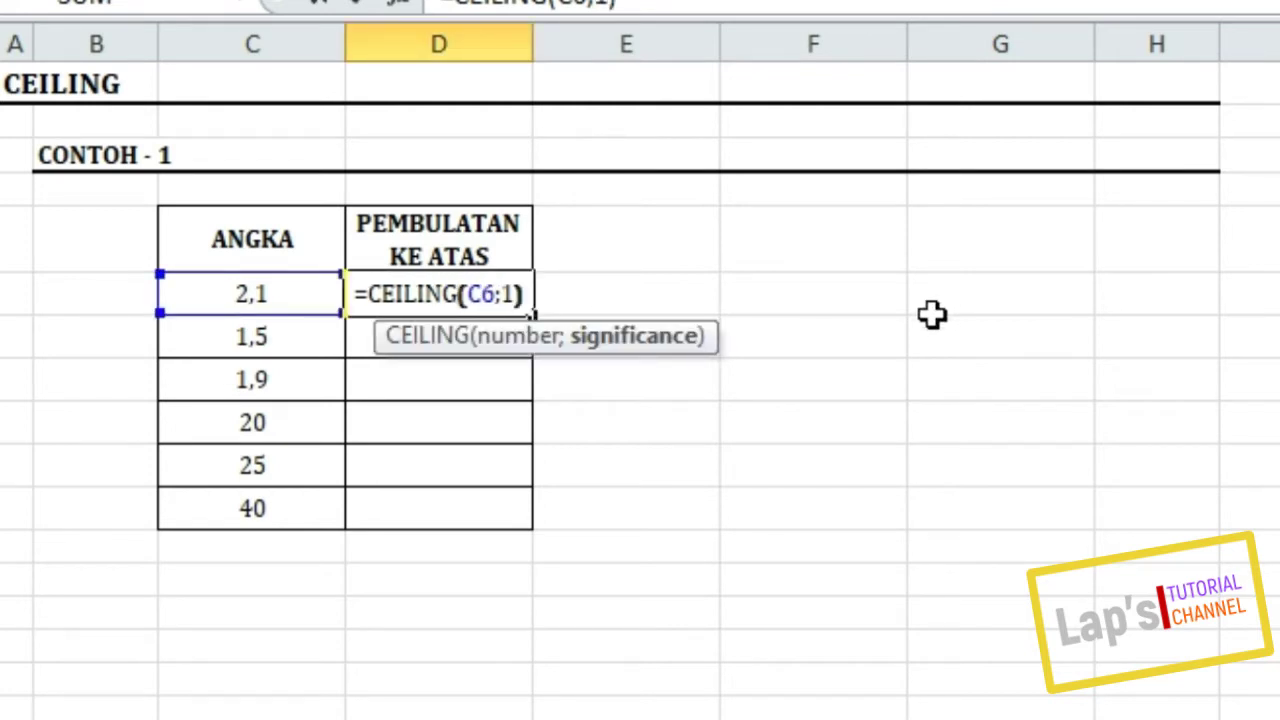
key(Return)
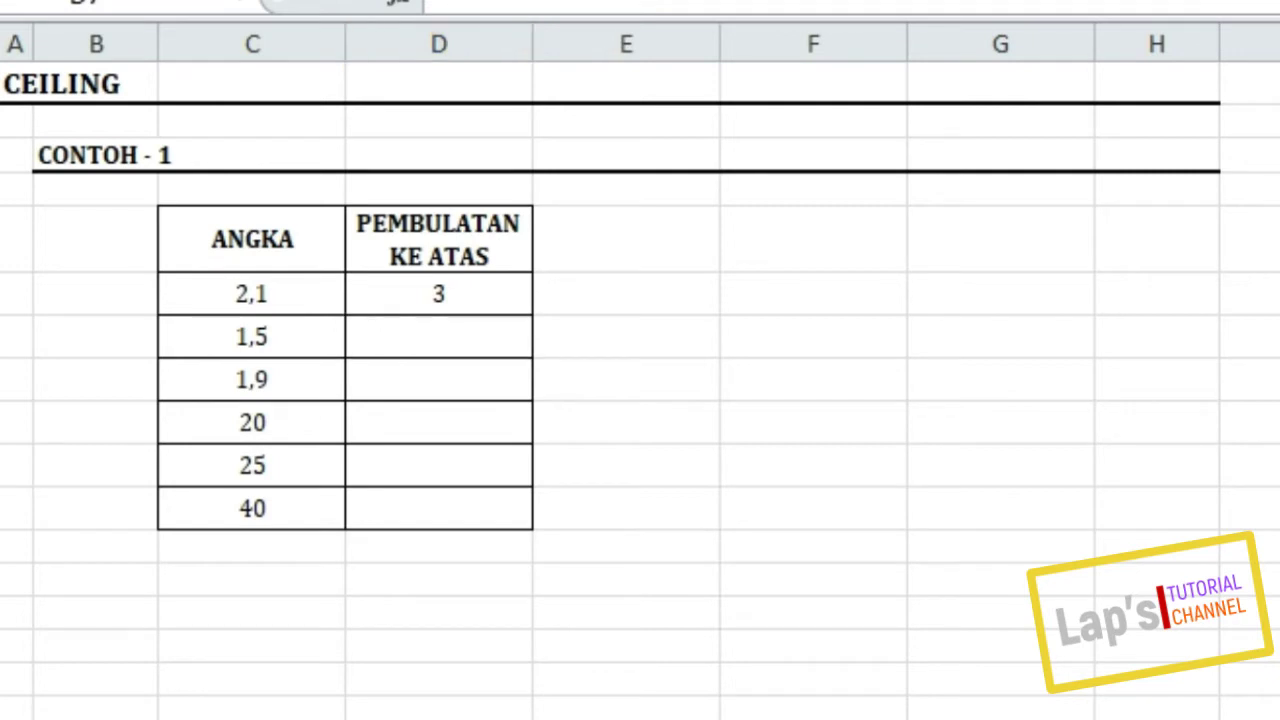
- Enter the formula =CEILING(C7;1) in D7 to round the number in C7 up to a whole number
click(437, 340)
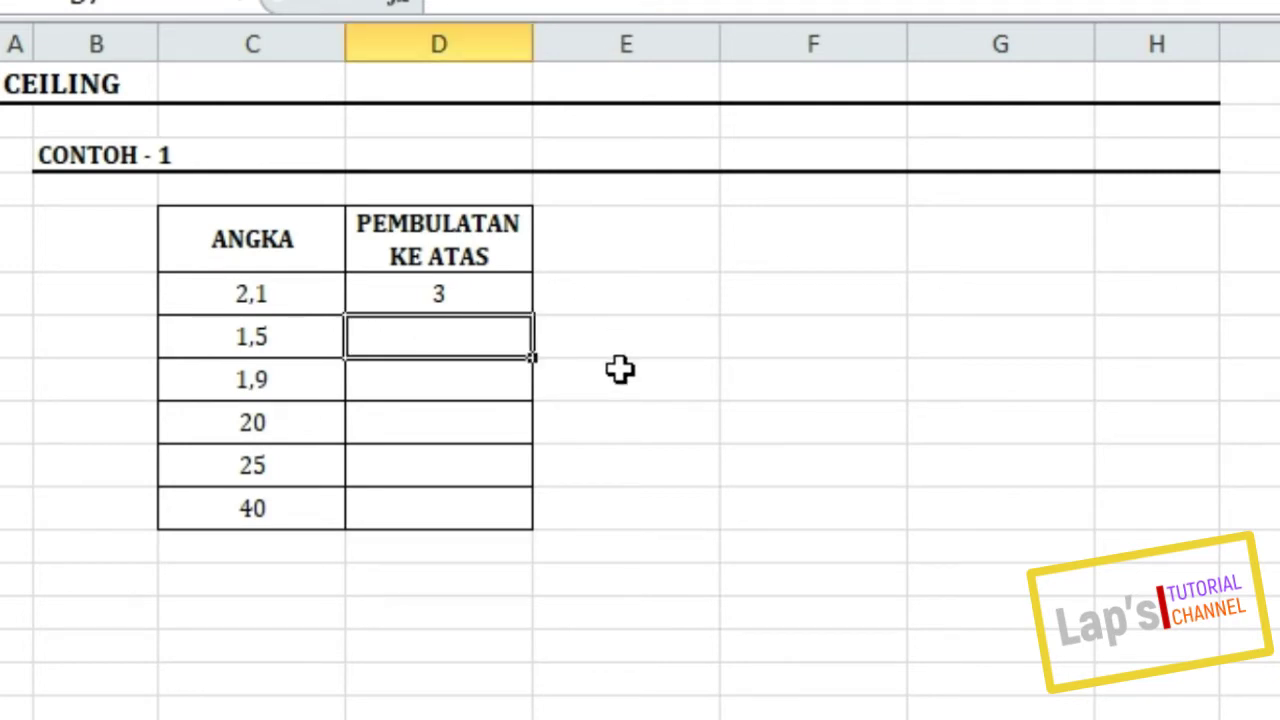
text(=CEILING)
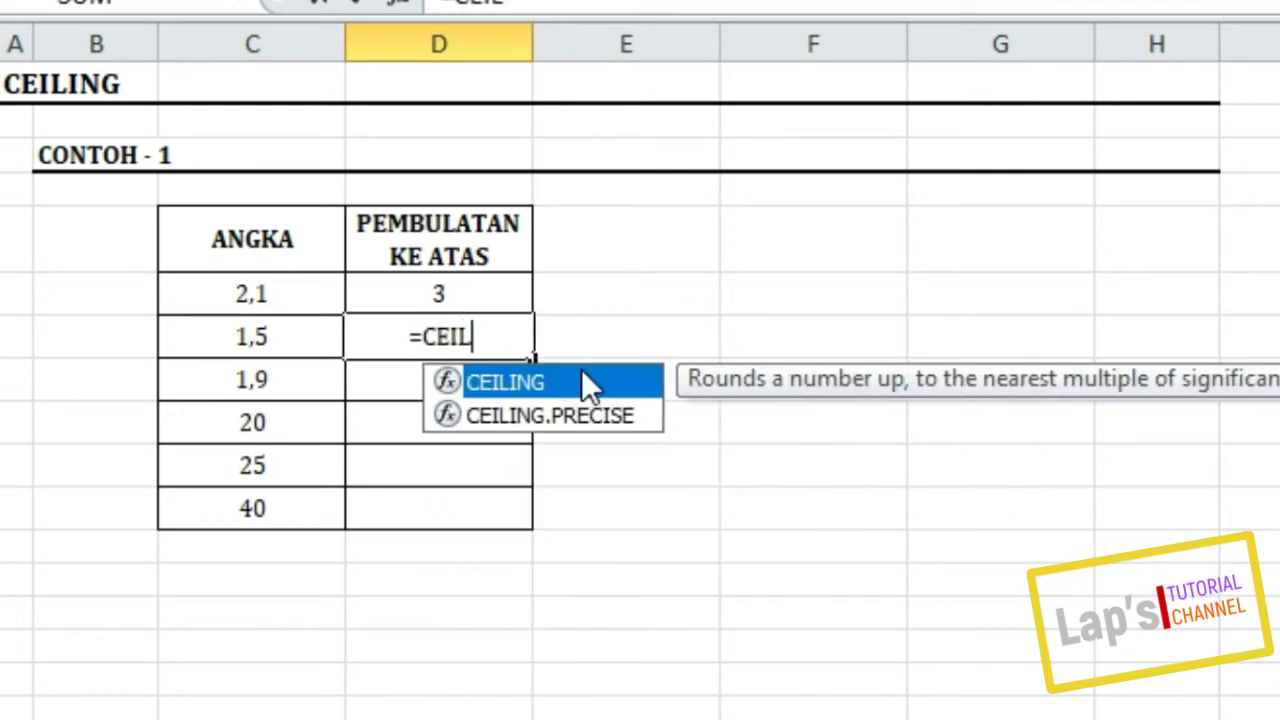
double_click(582, 380)
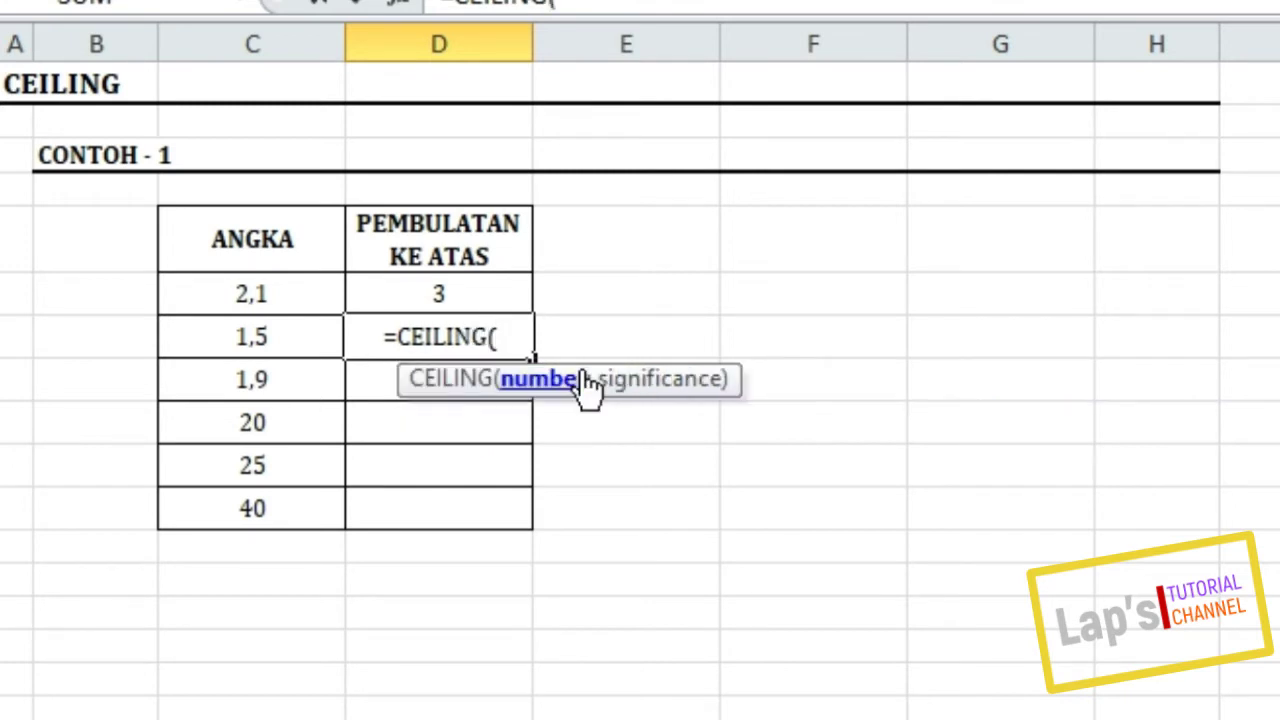
key(Left)
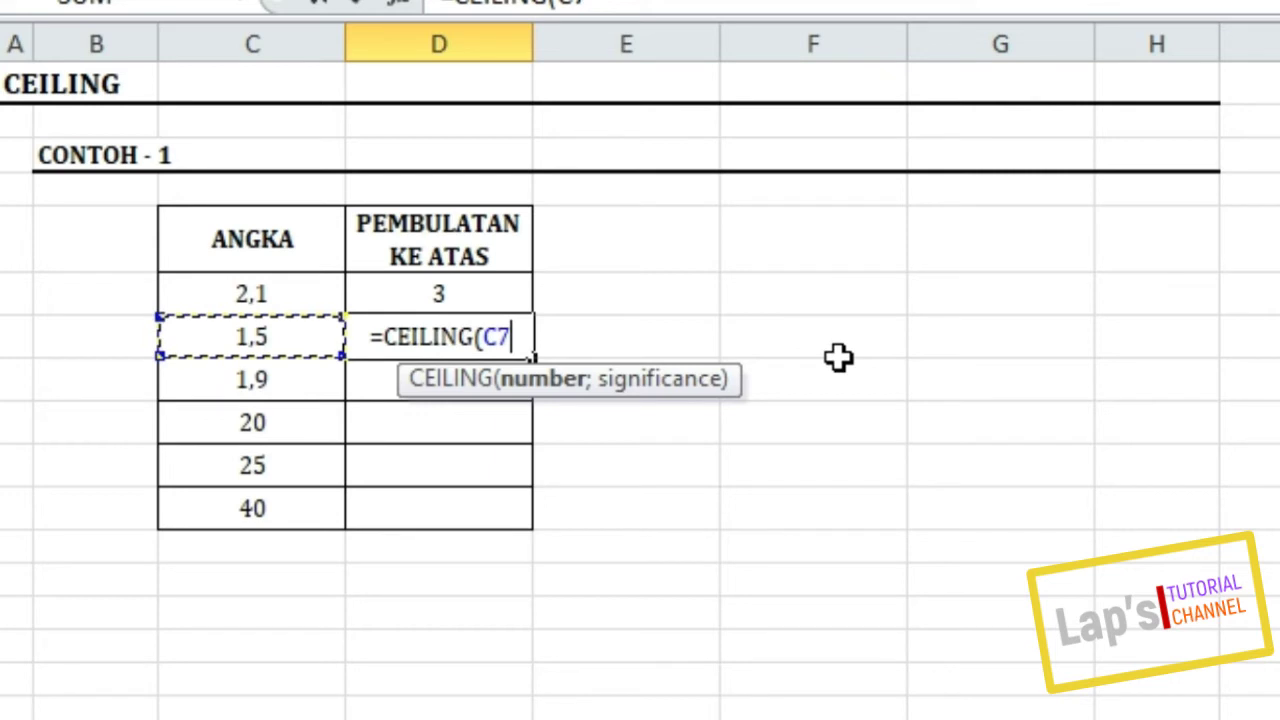
text(;1)
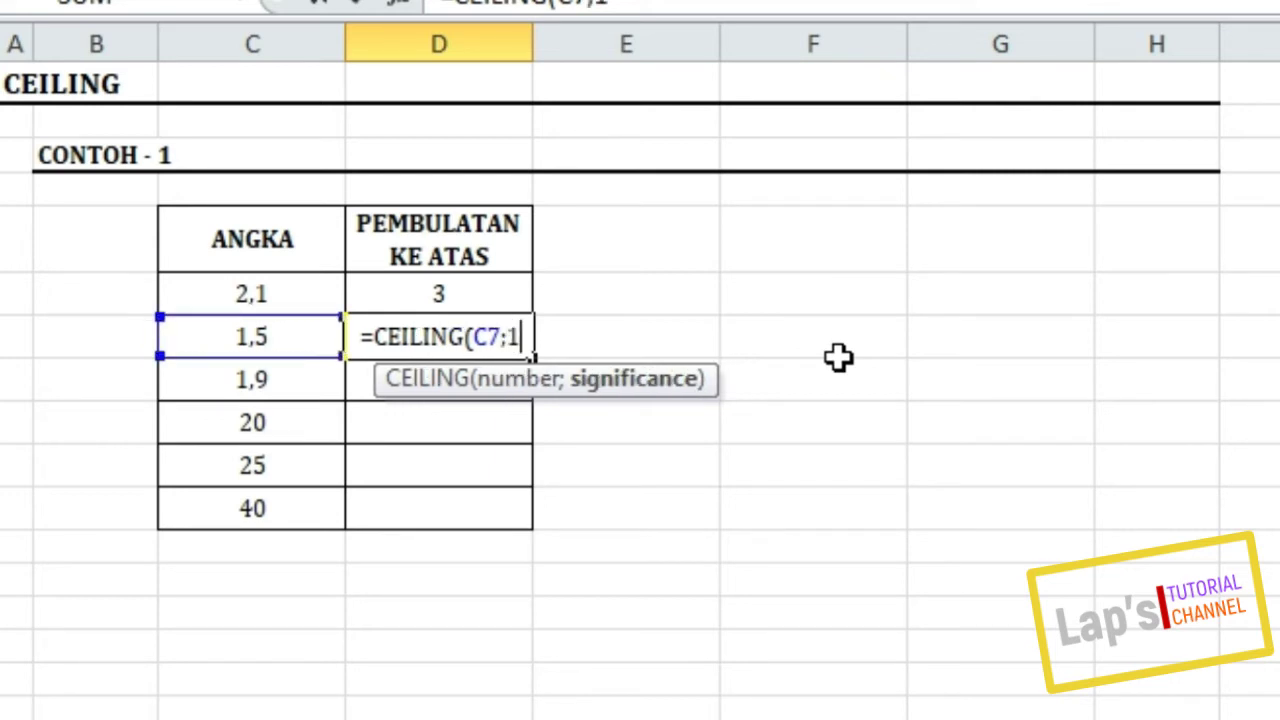
text())
key(Return)
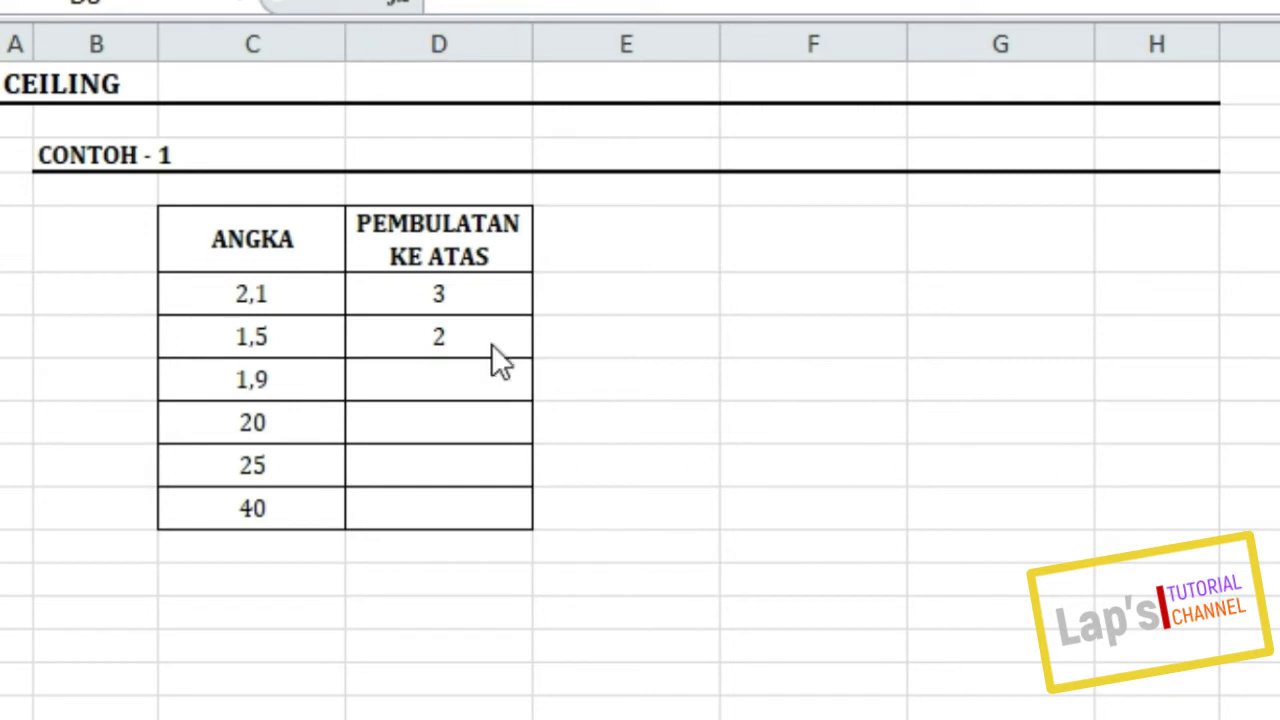
- Enter the formula =CEILING(C8;1) in D8 to round the number in C8 up to a whole number
click(482, 377)
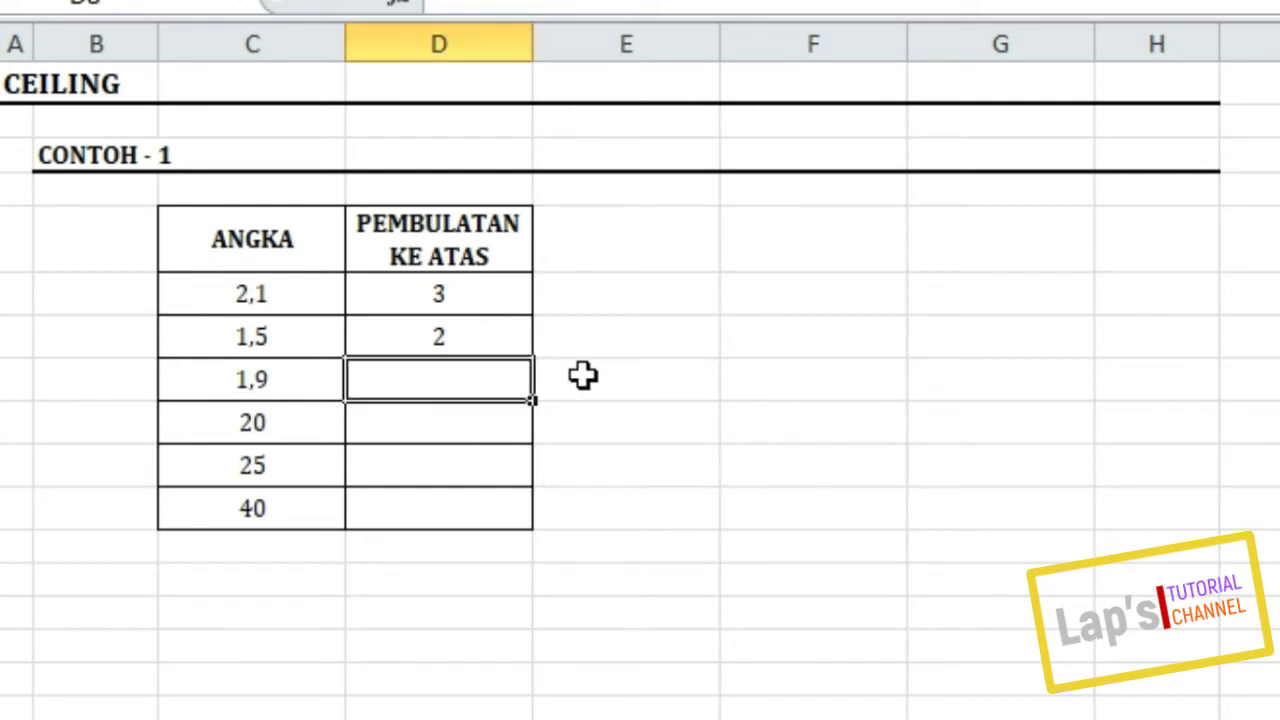
text(=CEILI)
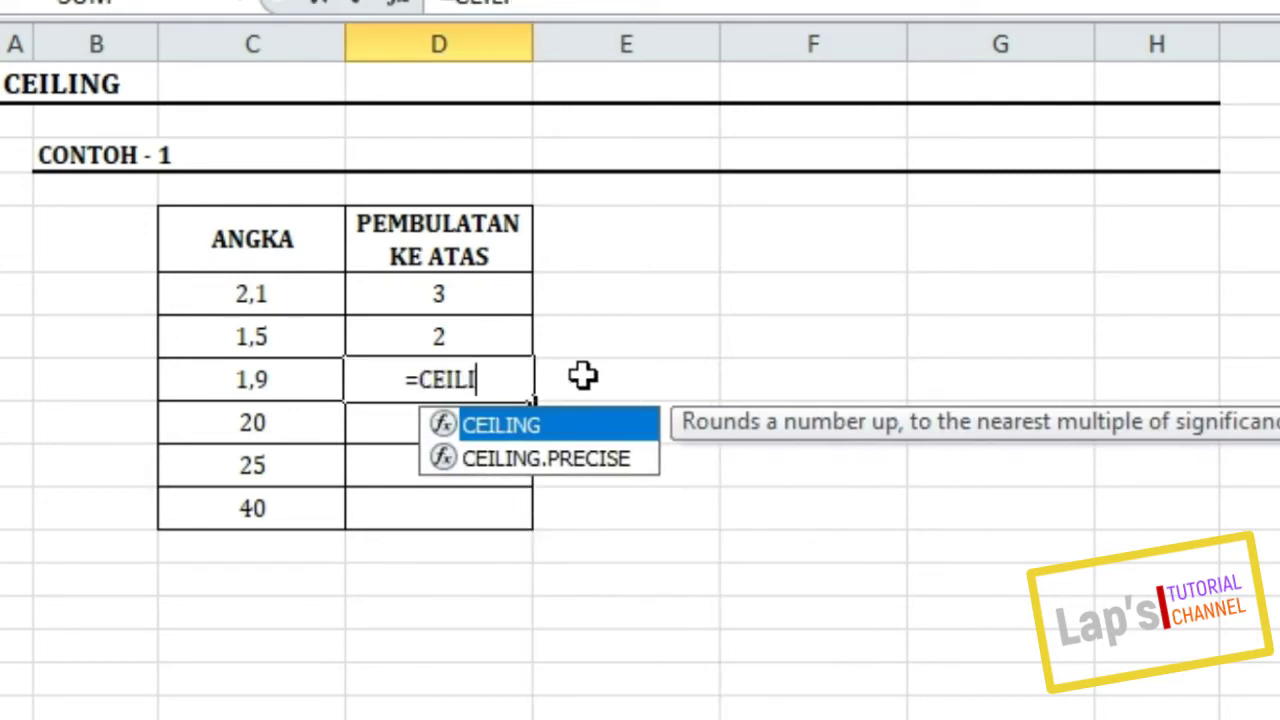
text(NG()
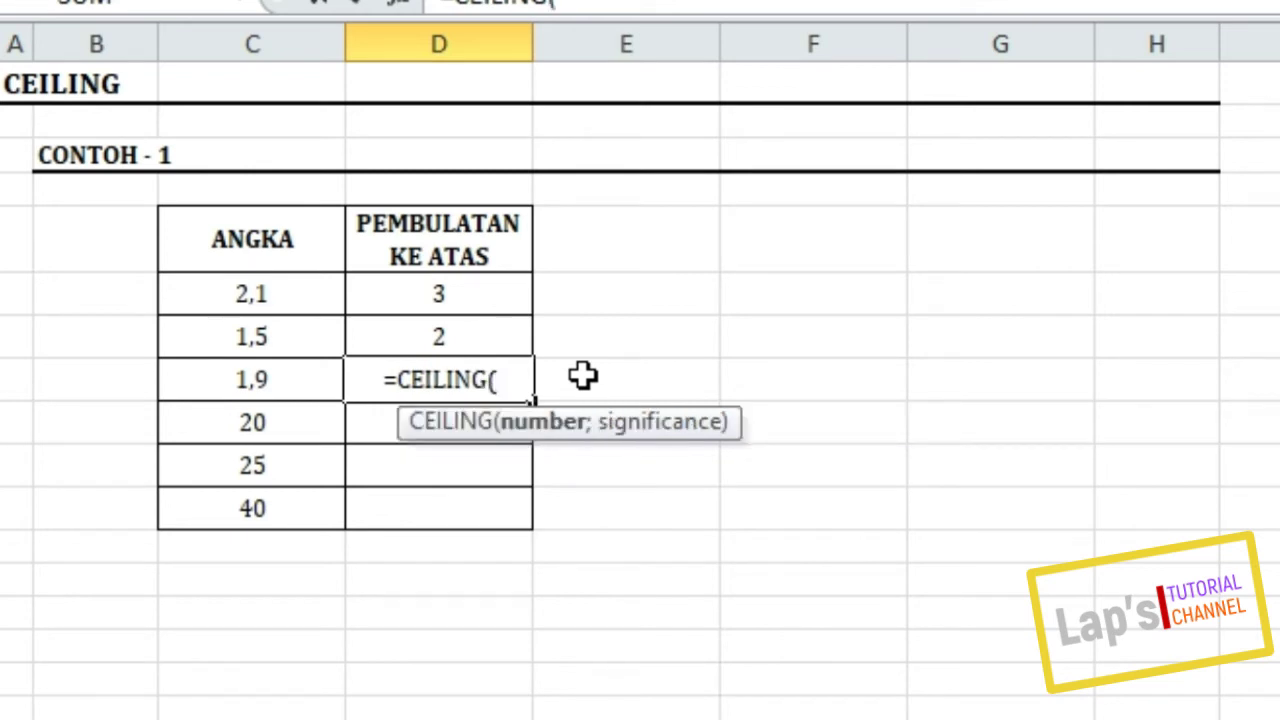
key(Left)
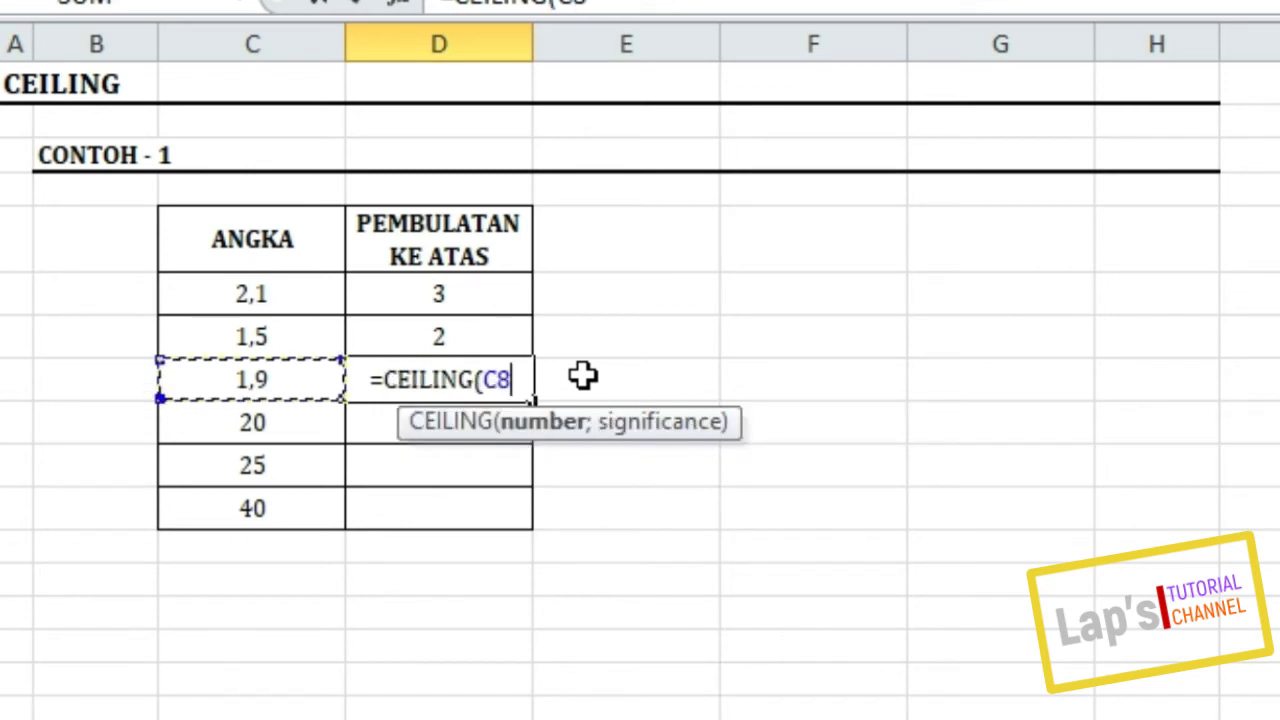
text(;1))
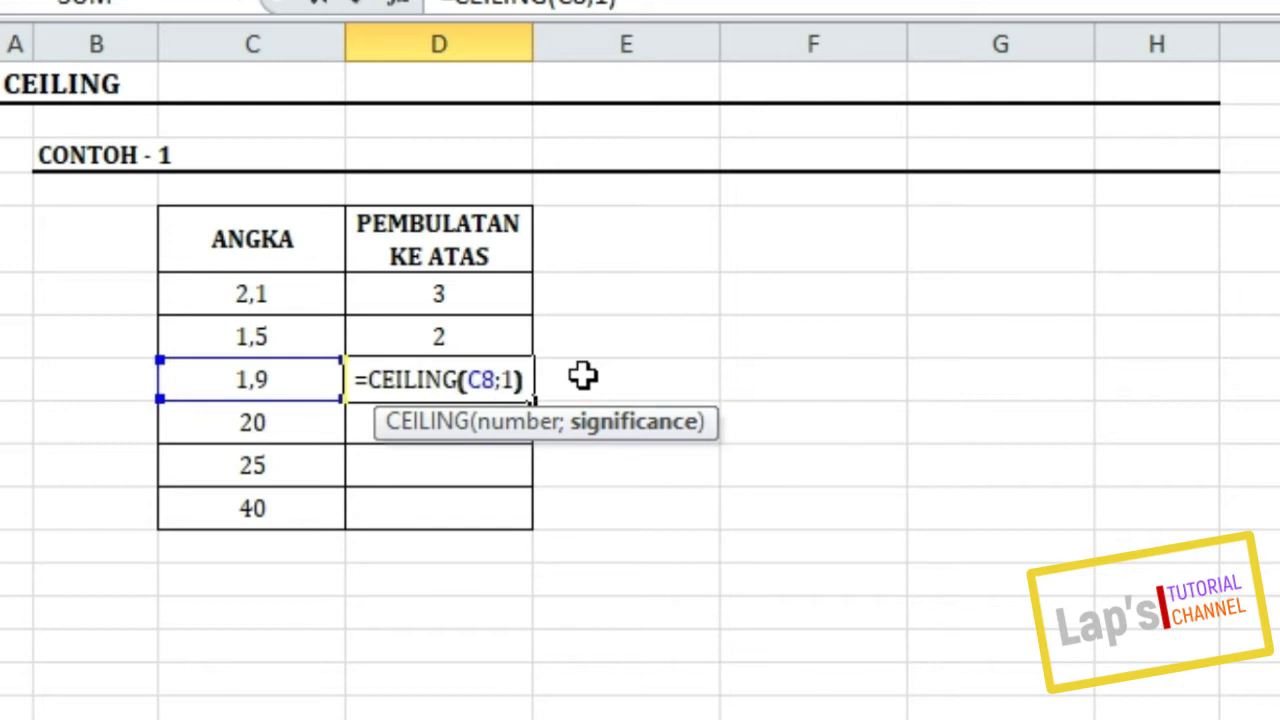
key(Return)
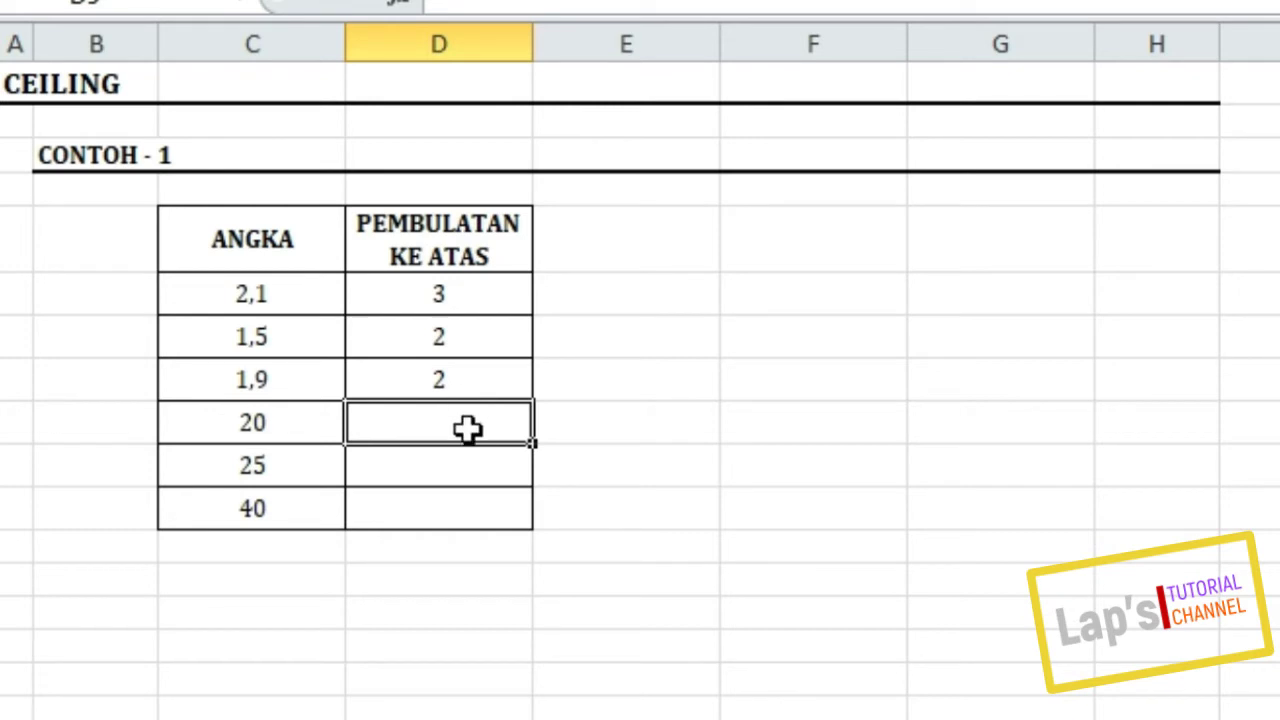
- Enter the formula =CEILING(C9;30) in D9 to round the number in C9 up to a multiple of 30
text(=)
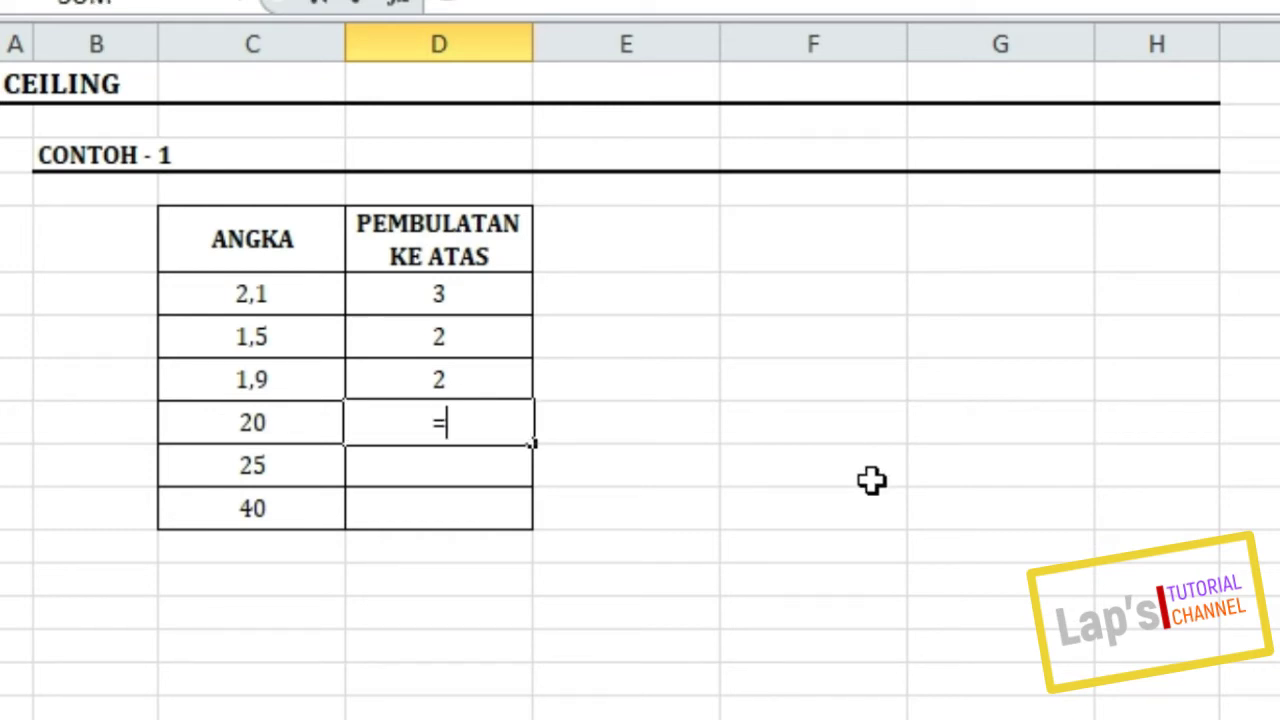
text(CEILING)
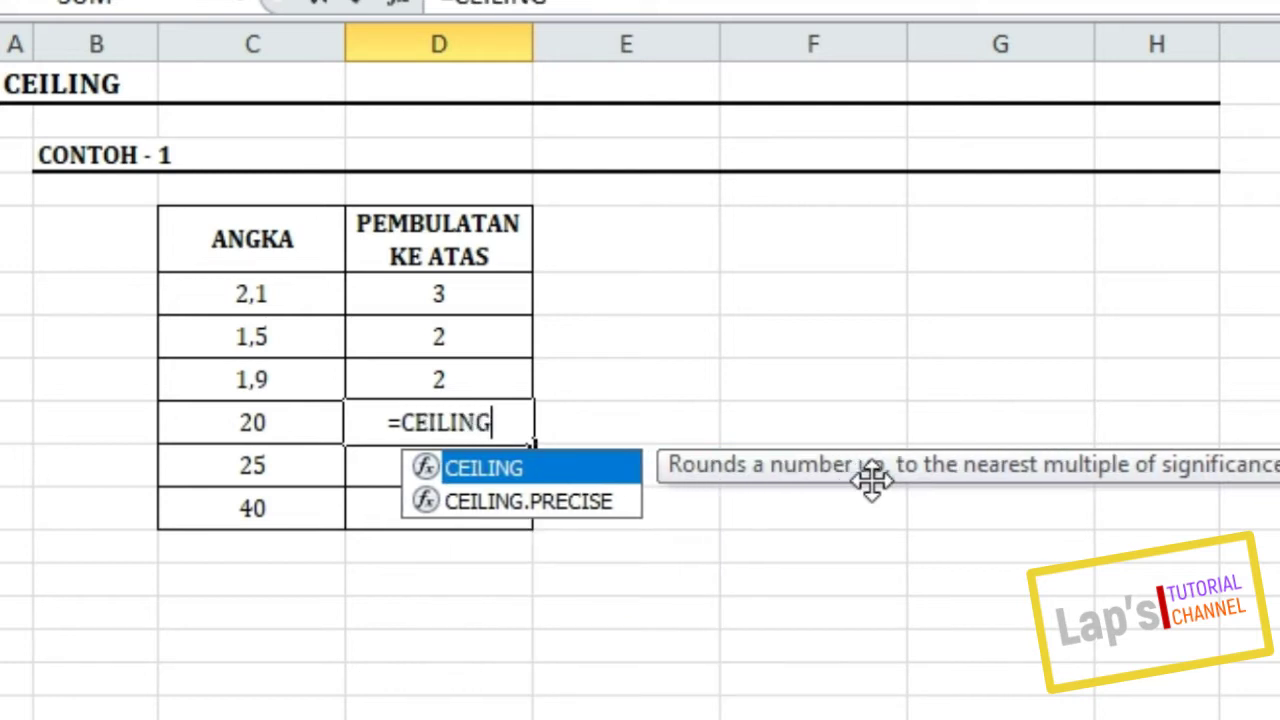
text(()
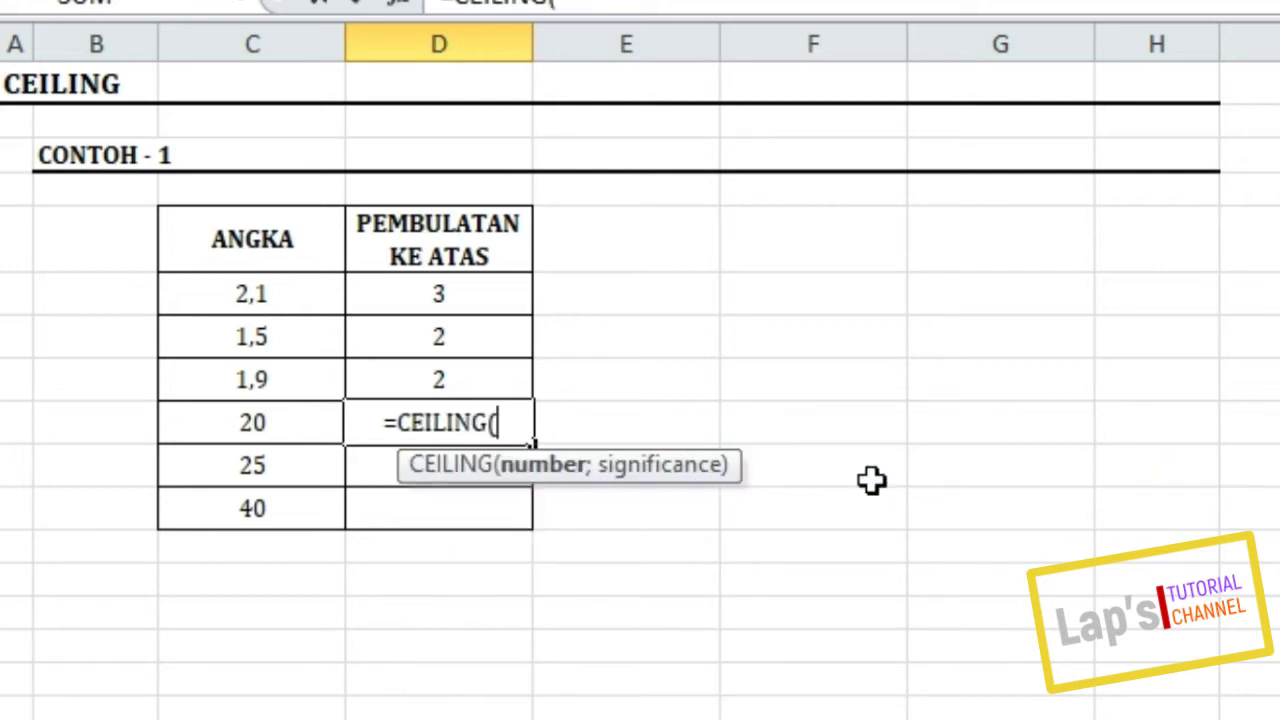
key(Left)
text(;30))
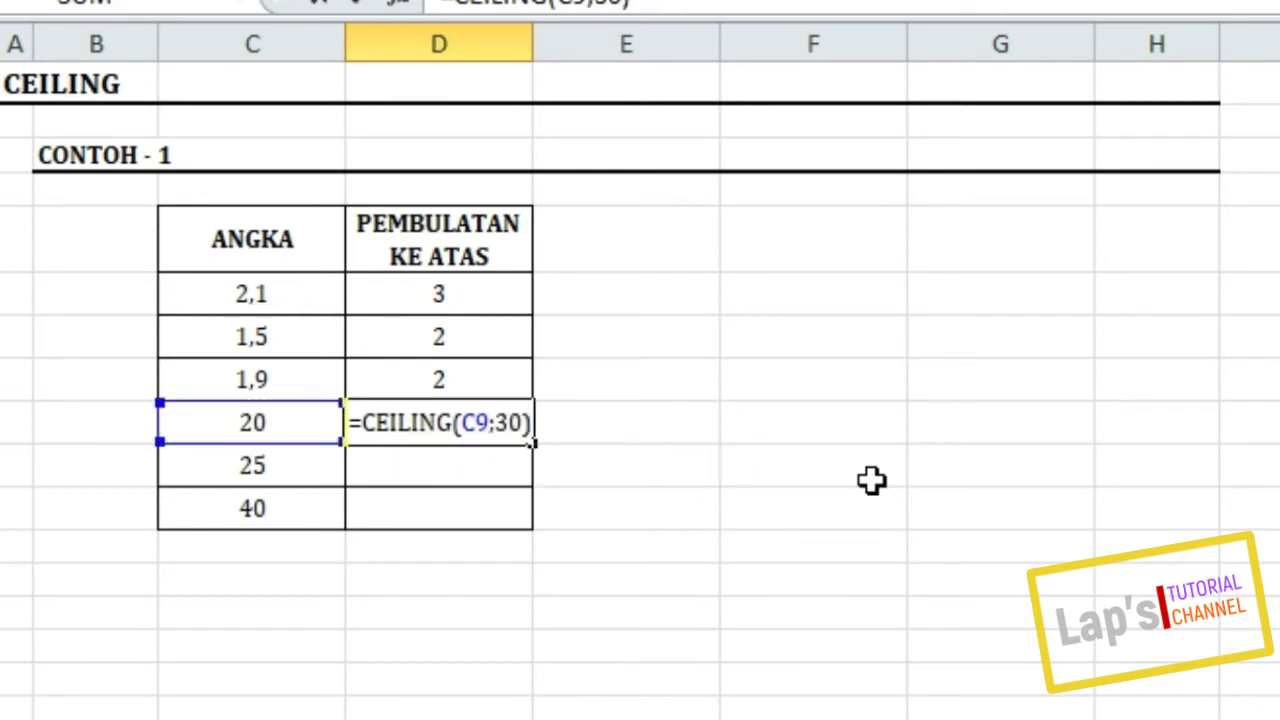
key(Return)
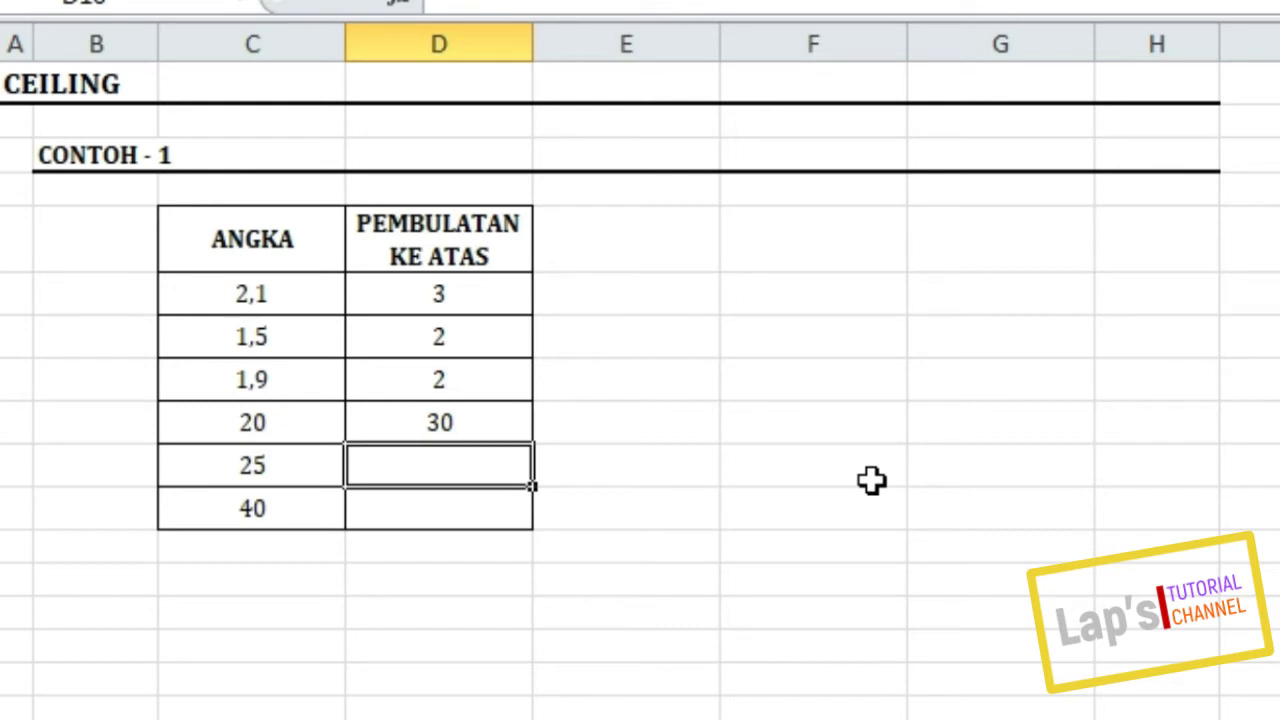
- Enter the formula =CEILING(C10;30) in D10 to round the number in C10 up to a multiple of 30
text(=)
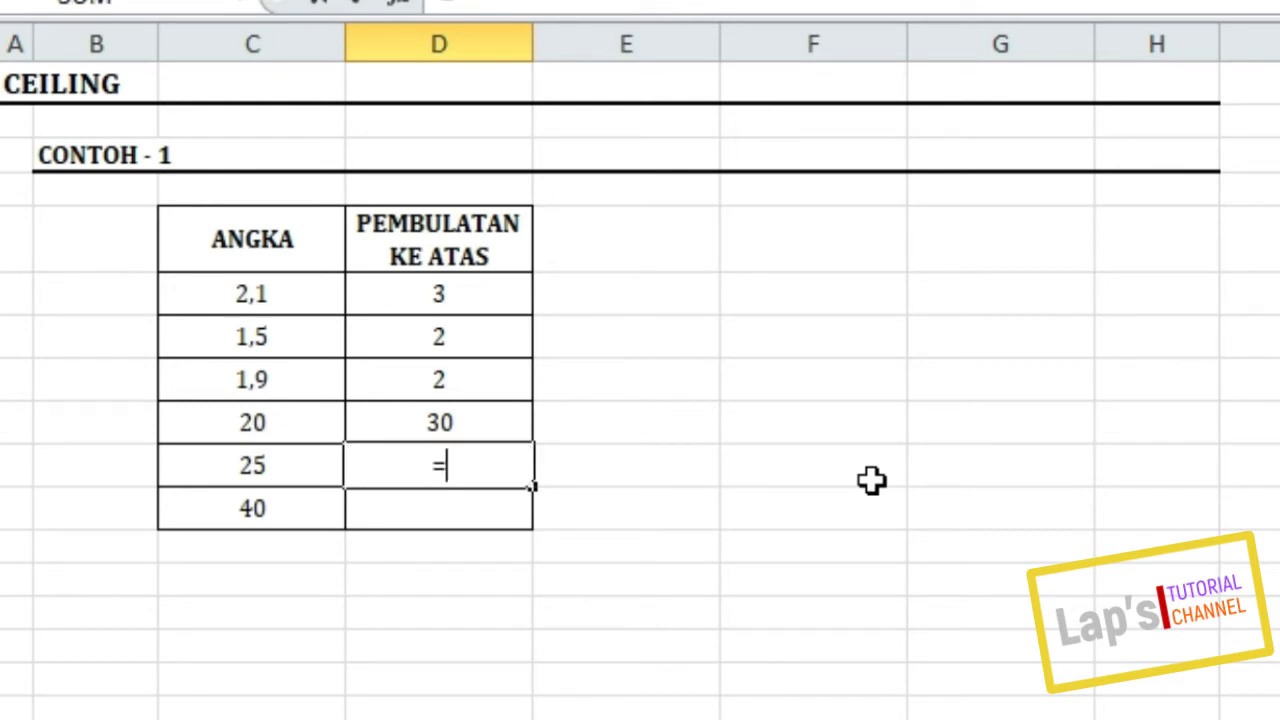
text(CEILING)
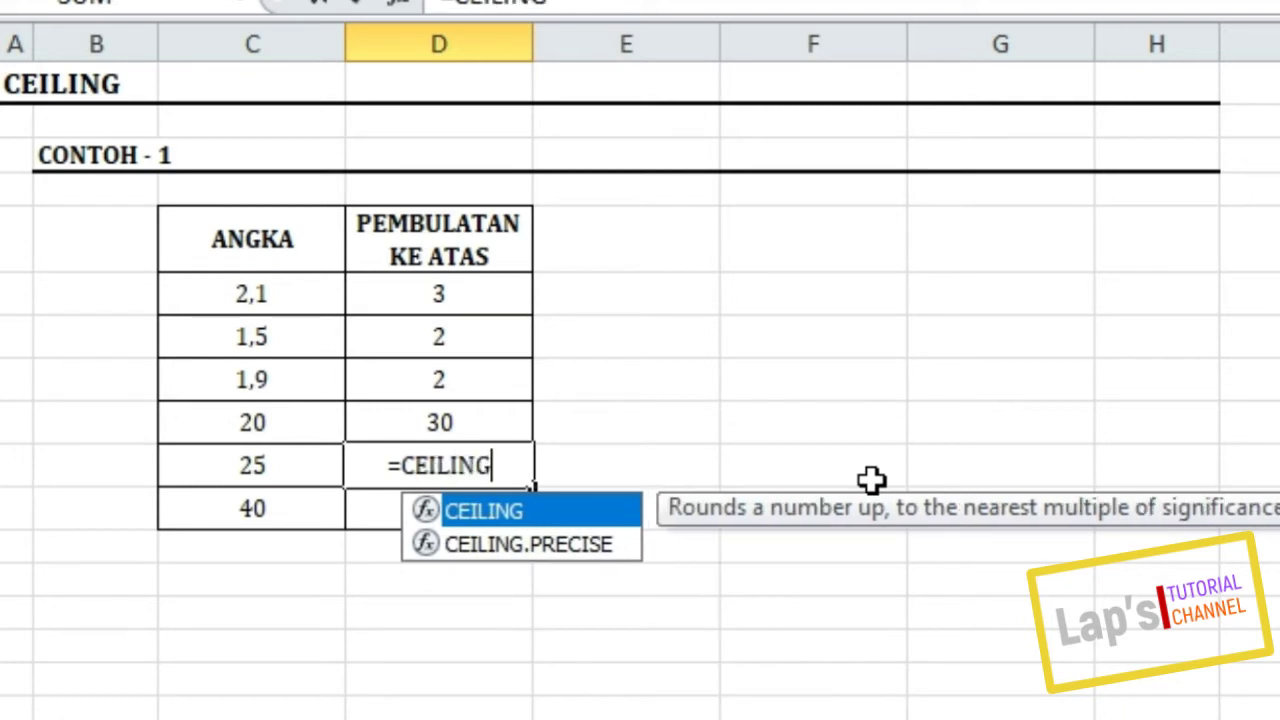
text(()
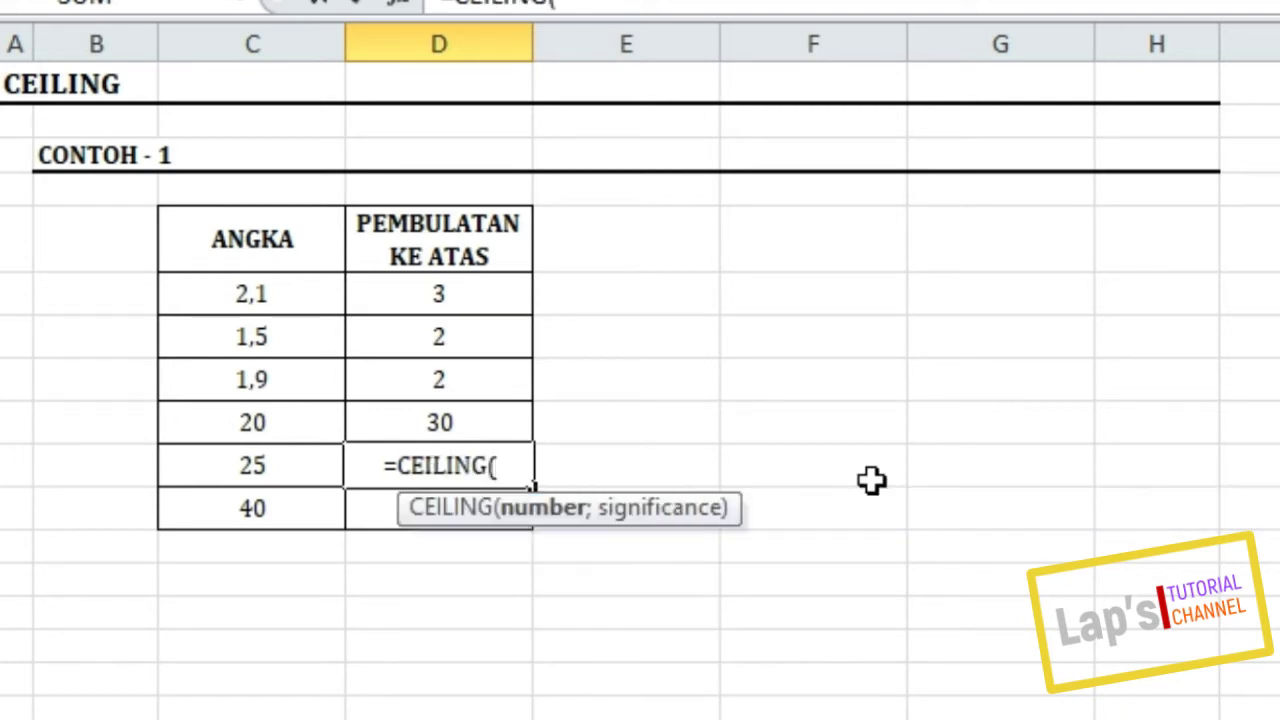
key(Left)
text(;)
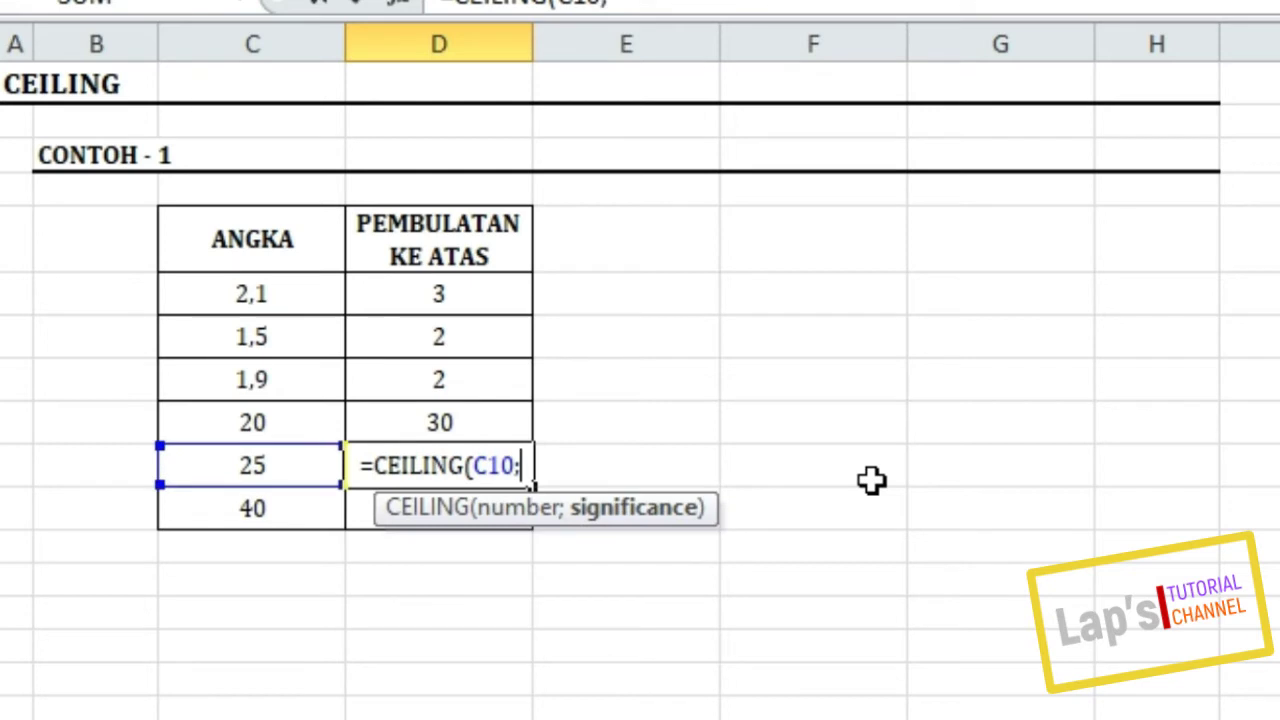
text(30)
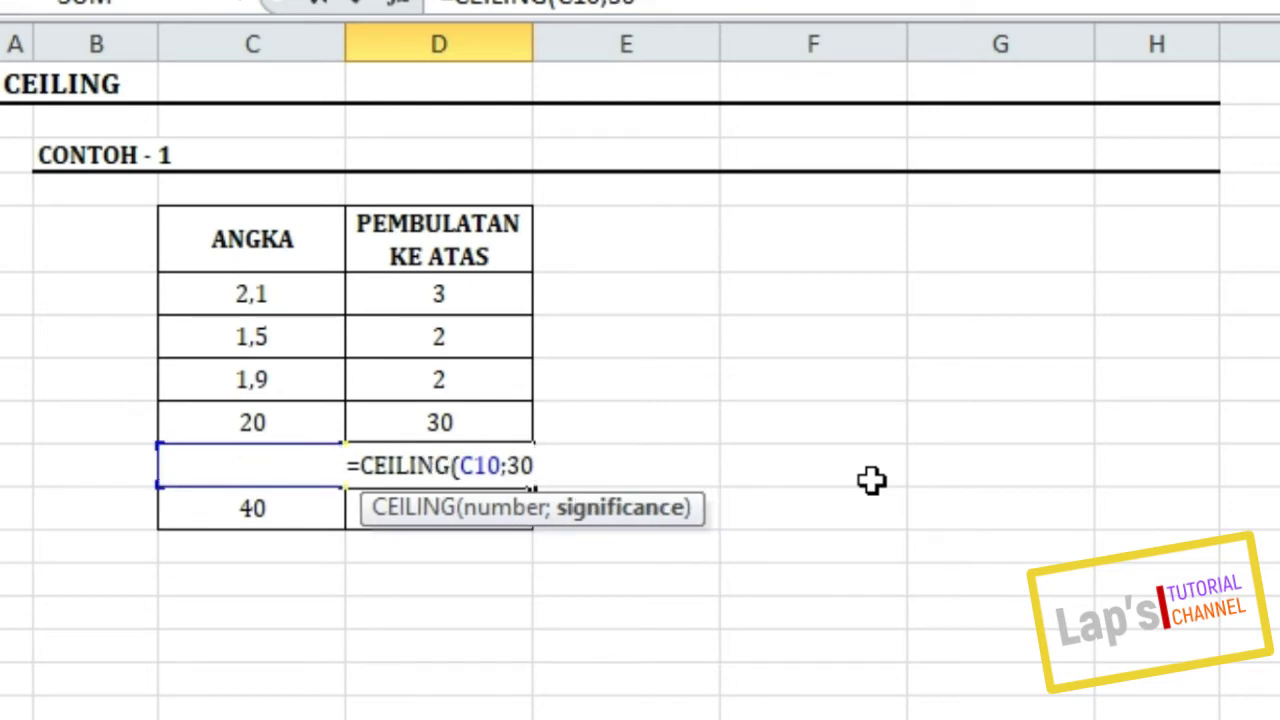
text())
key(Return)
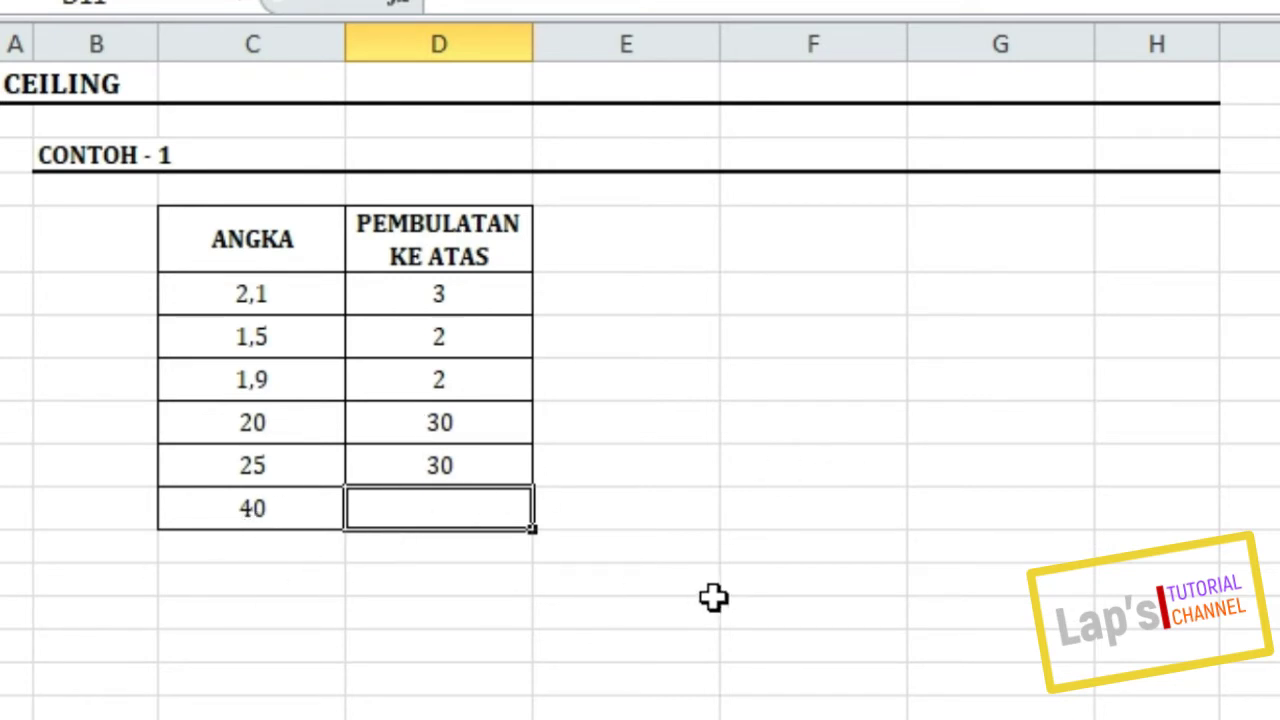
- Enter the formula =CEILING(C11;10) in D11, then select an empty column B cell below the table
text(=C)
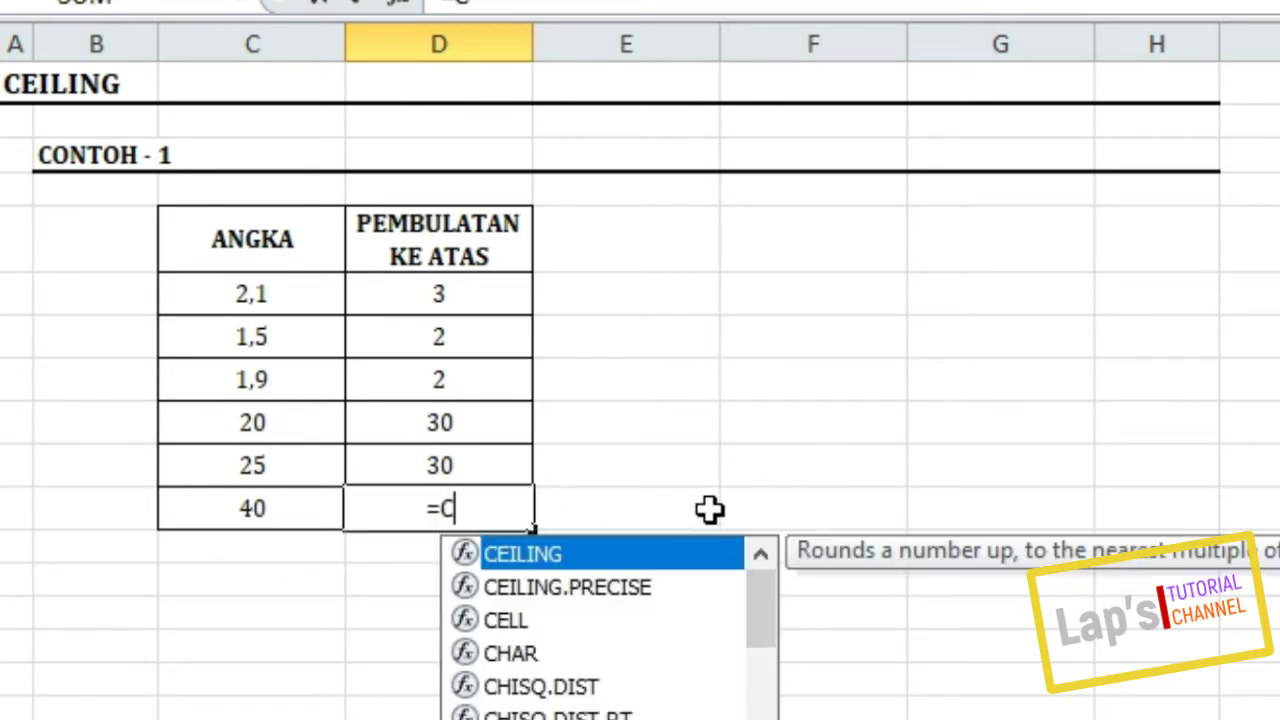
text(EILING)
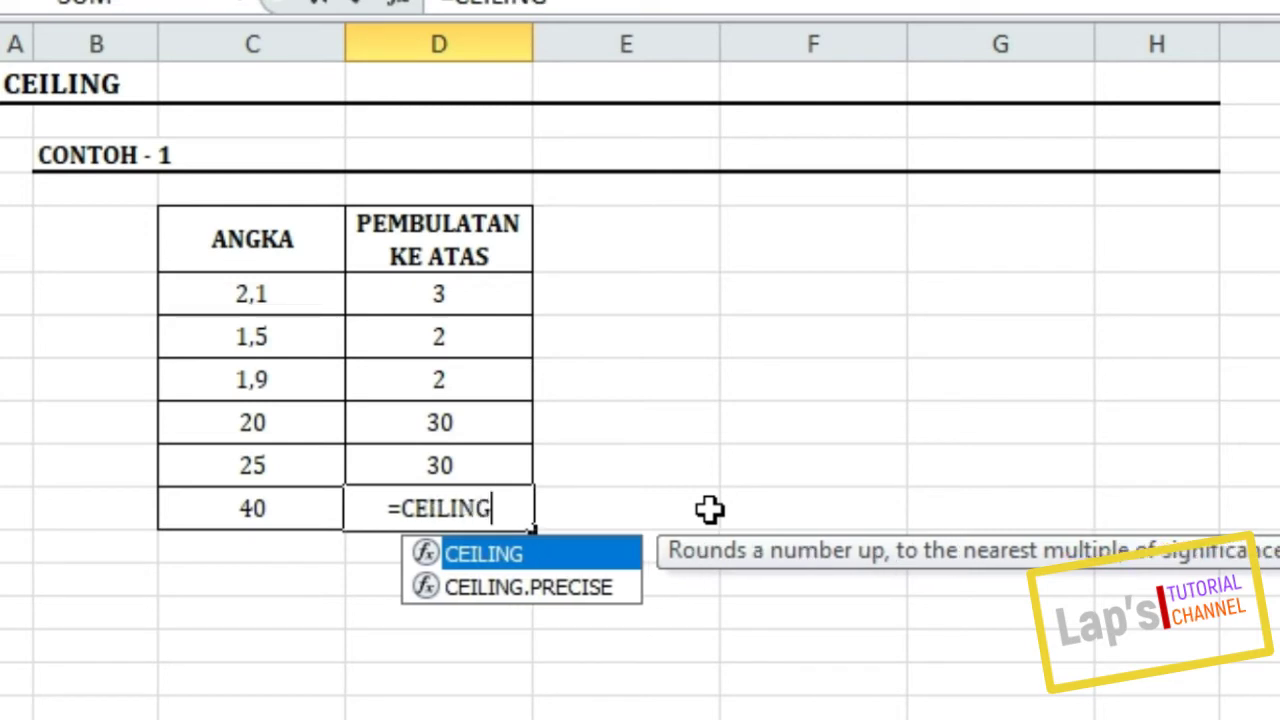
text(()
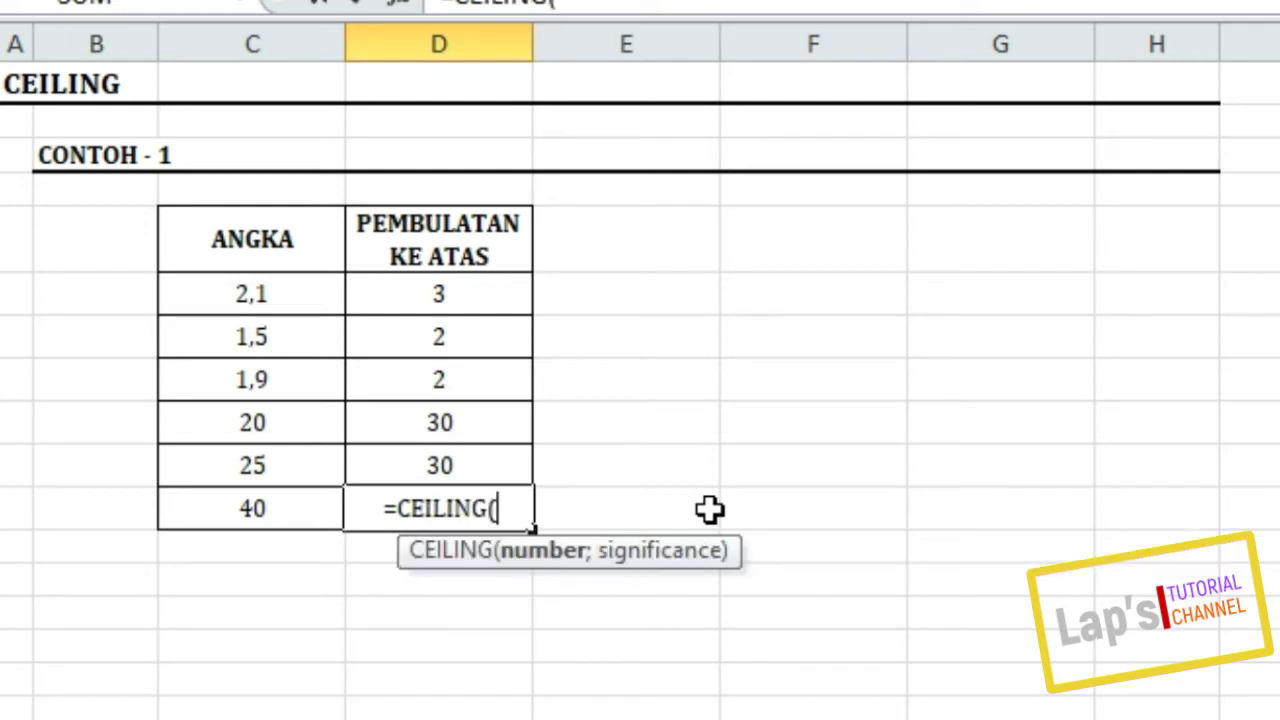
key(Left)
text(;10))
key(Return)
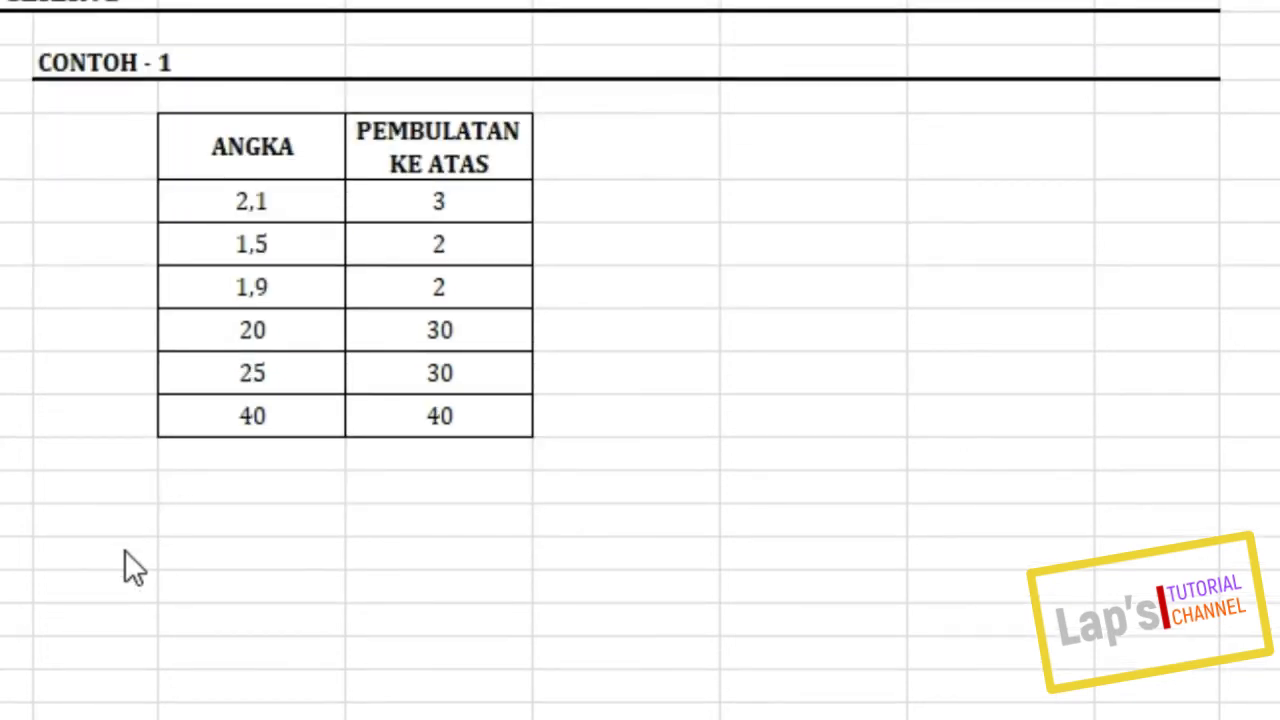
click(105, 604)
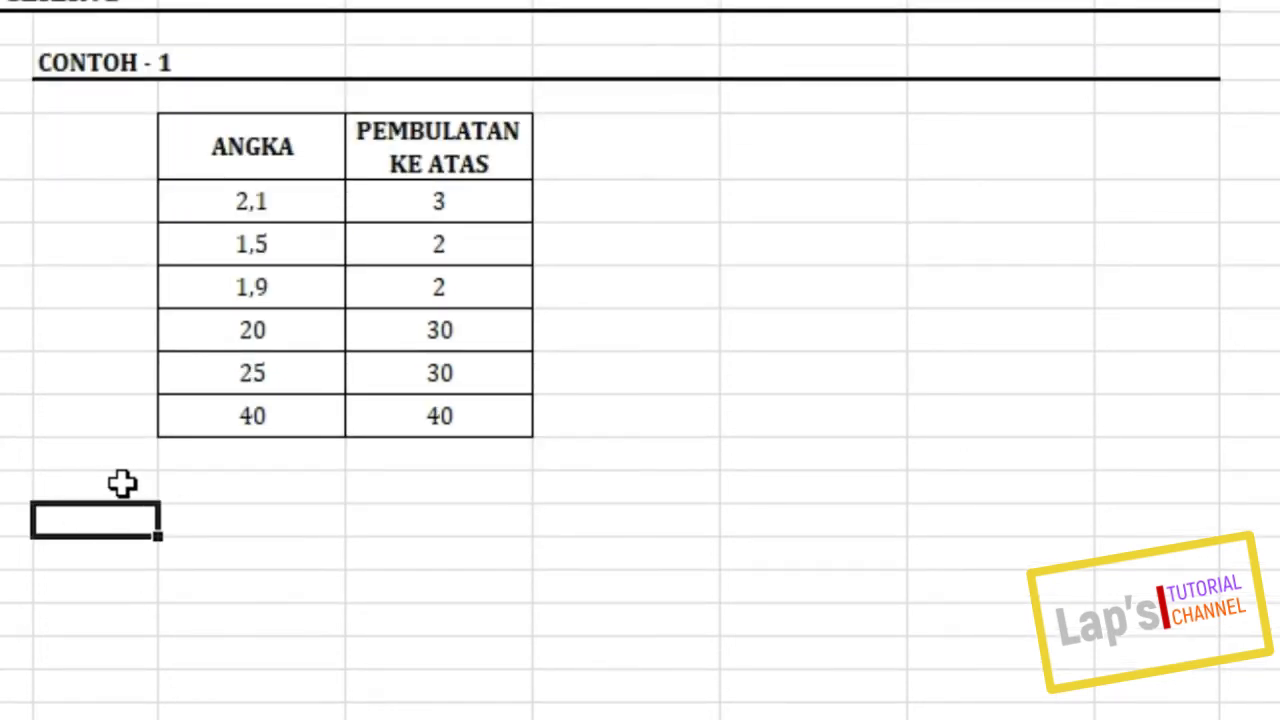
click(95, 461)
click(100, 620)
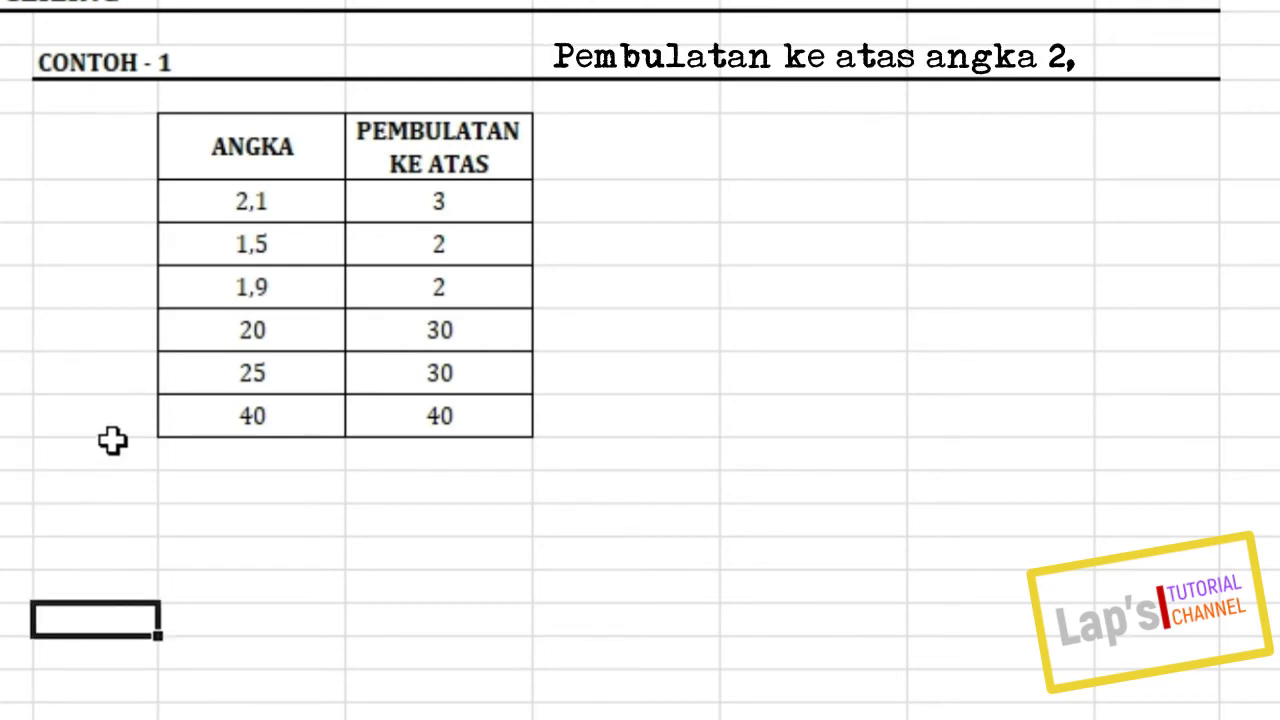
click(111, 440)
click(90, 590)
click(124, 655)
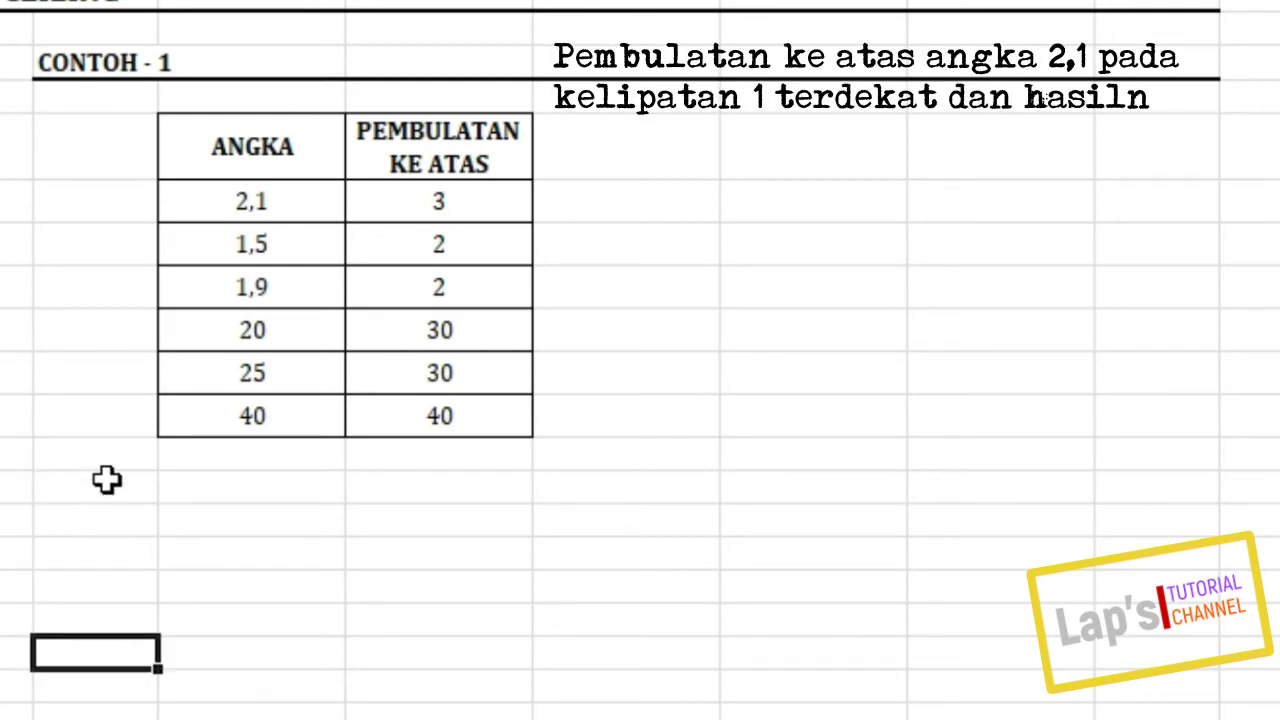
click(107, 483)
click(140, 566)
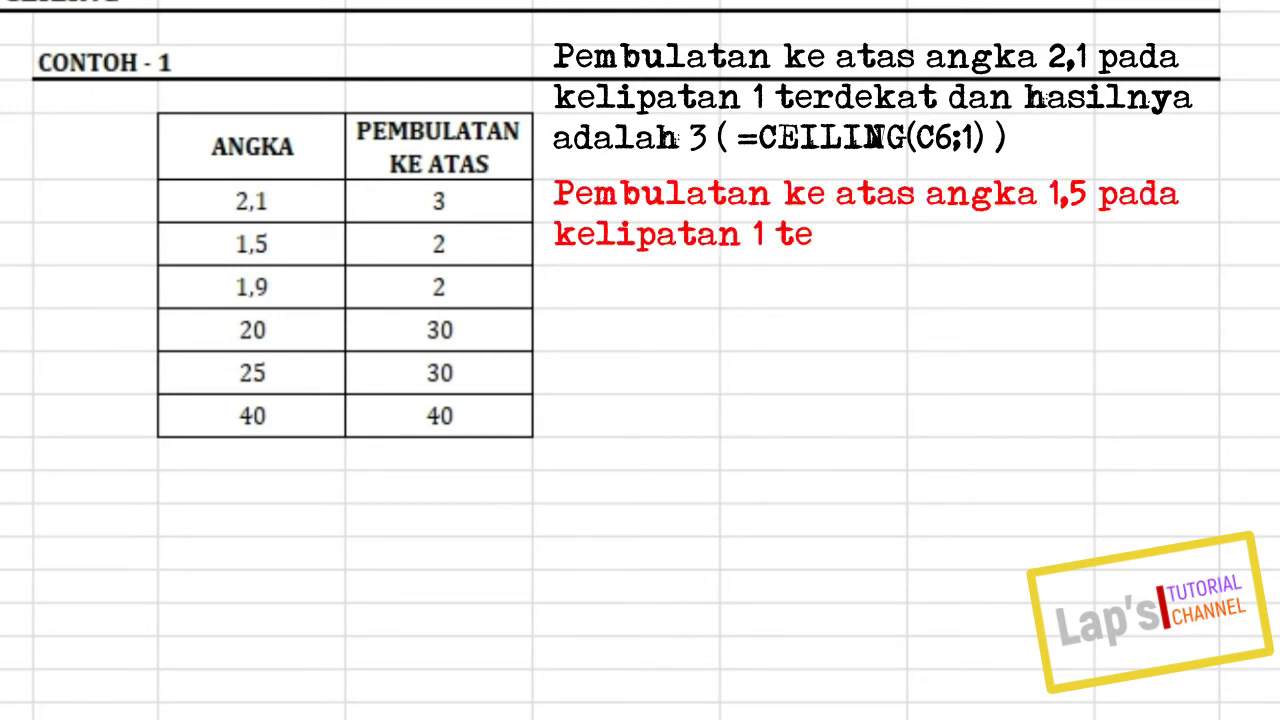
click(108, 516)
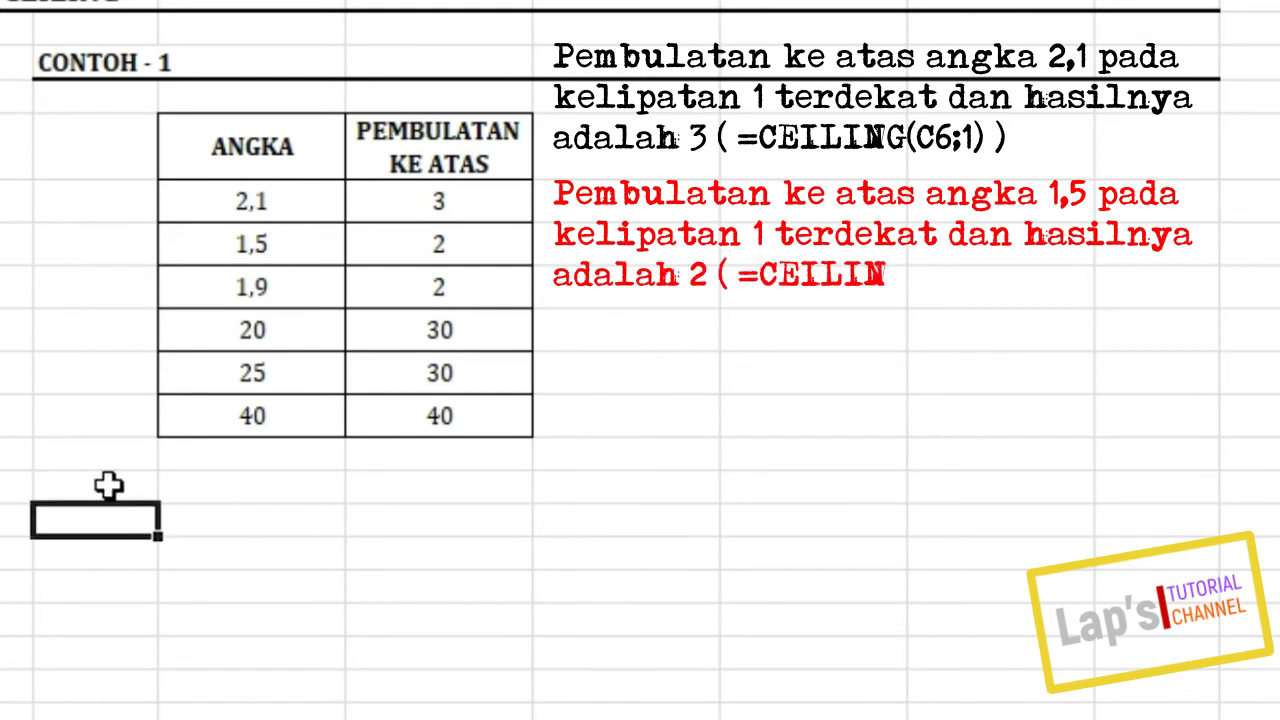
click(118, 466)
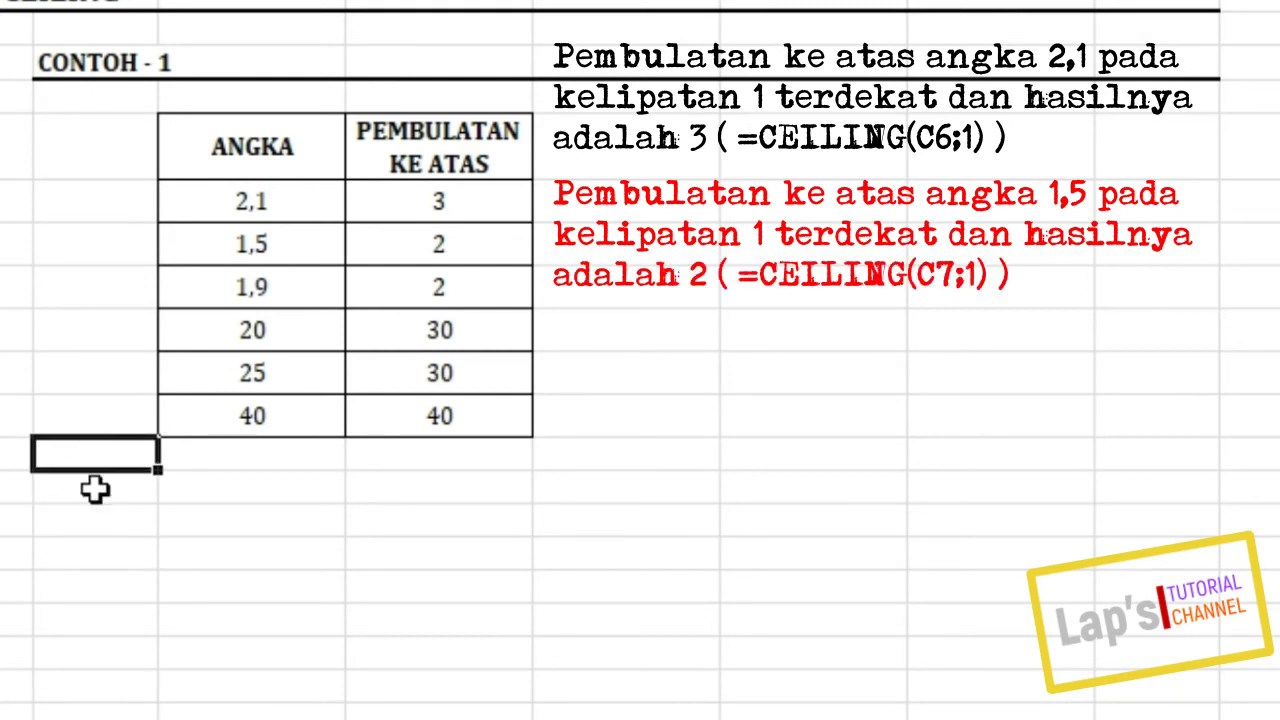
click(100, 620)
click(102, 466)
click(86, 592)
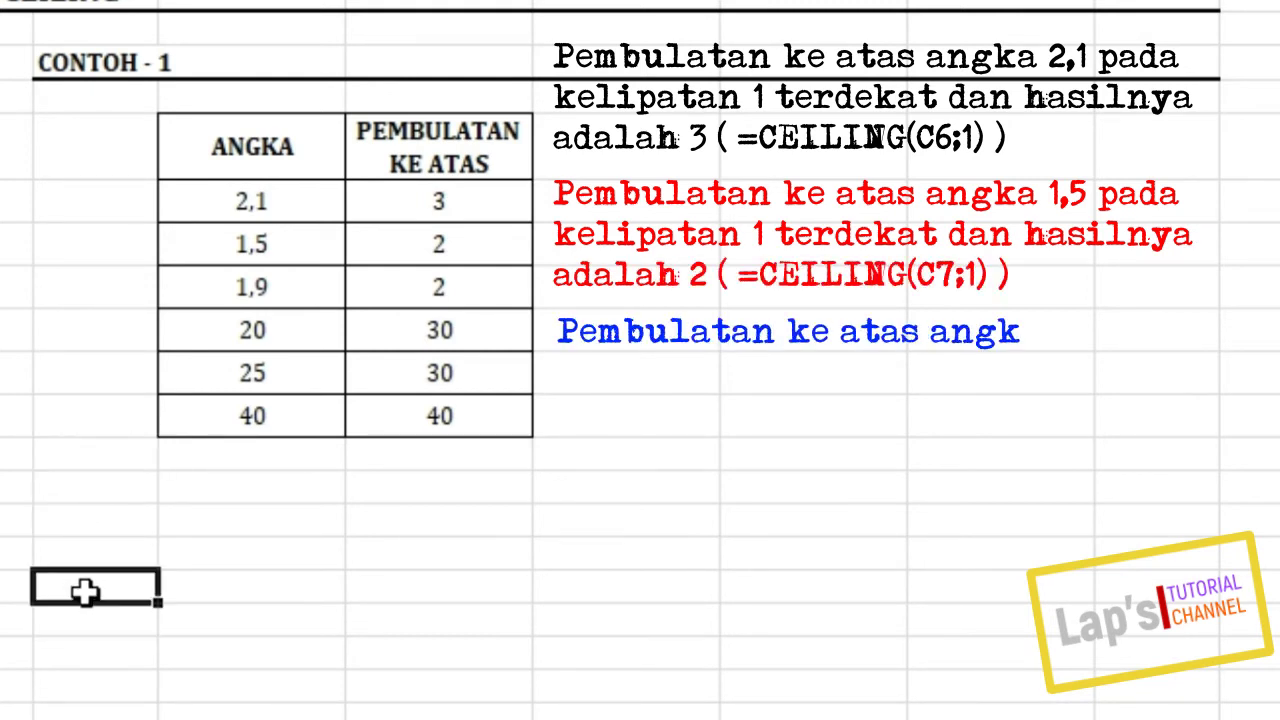
click(122, 656)
click(108, 484)
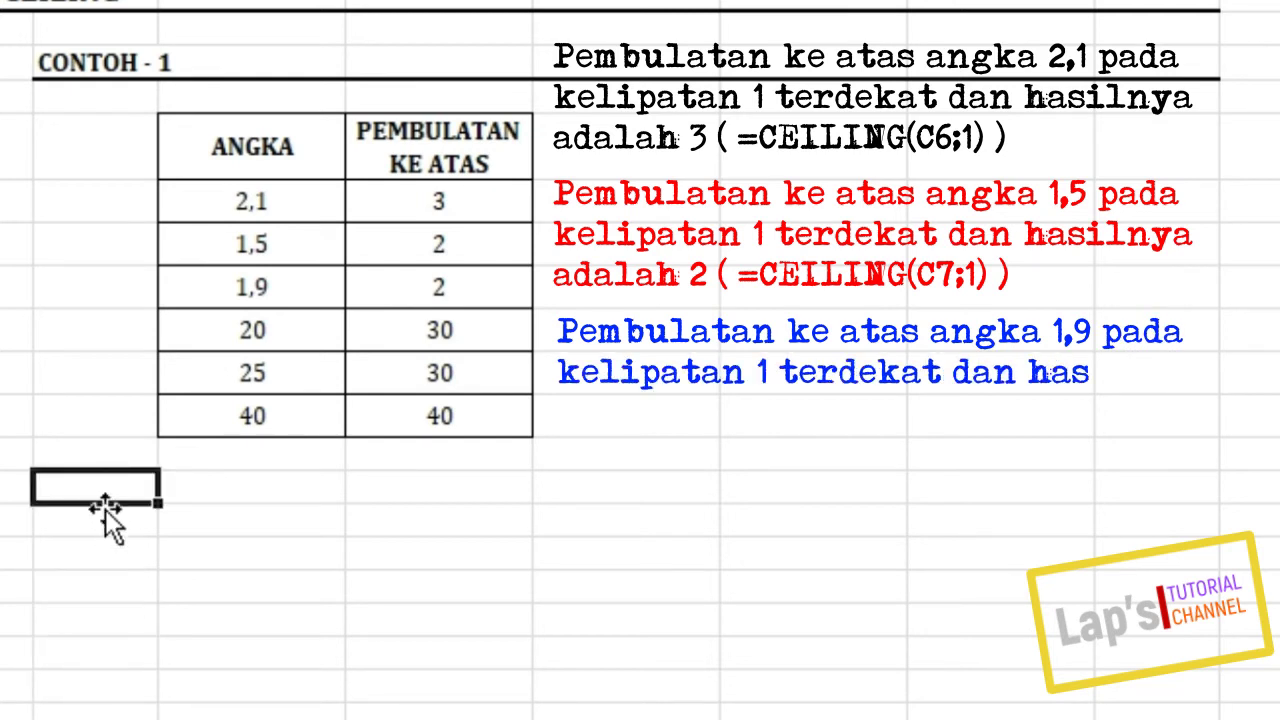